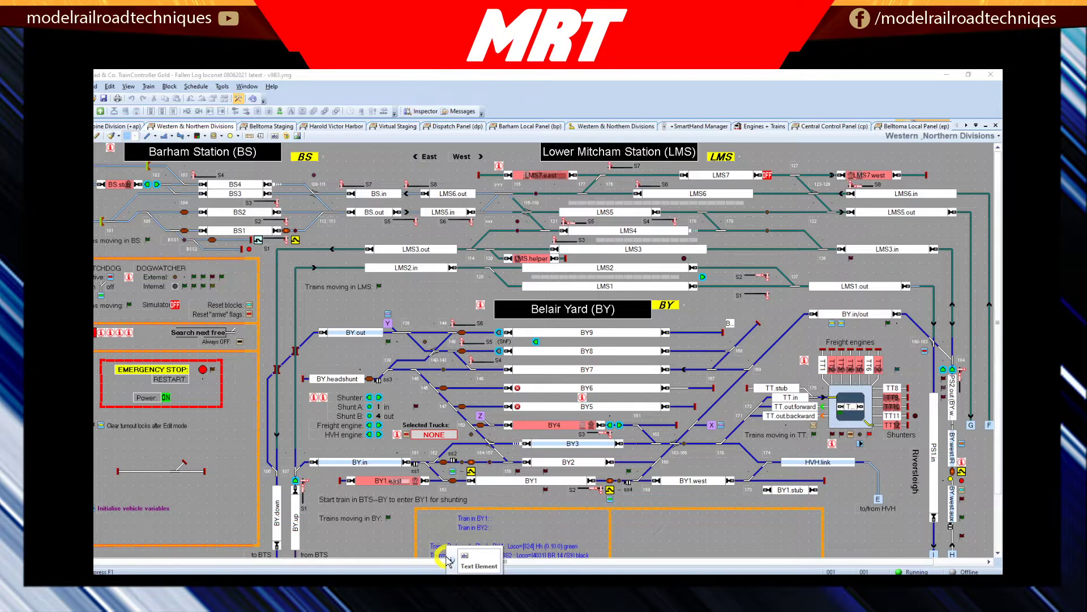
Compare the Barham Local Panel with the Barham Station area on the Western & Northern Divisions panel
left_click(524, 125)
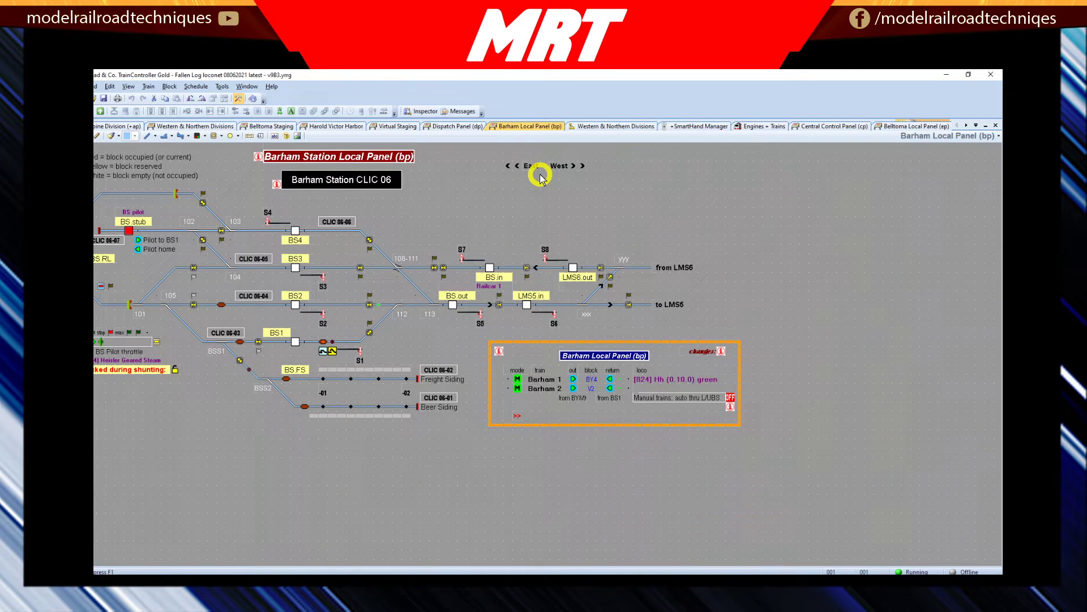
left_click(221, 127)
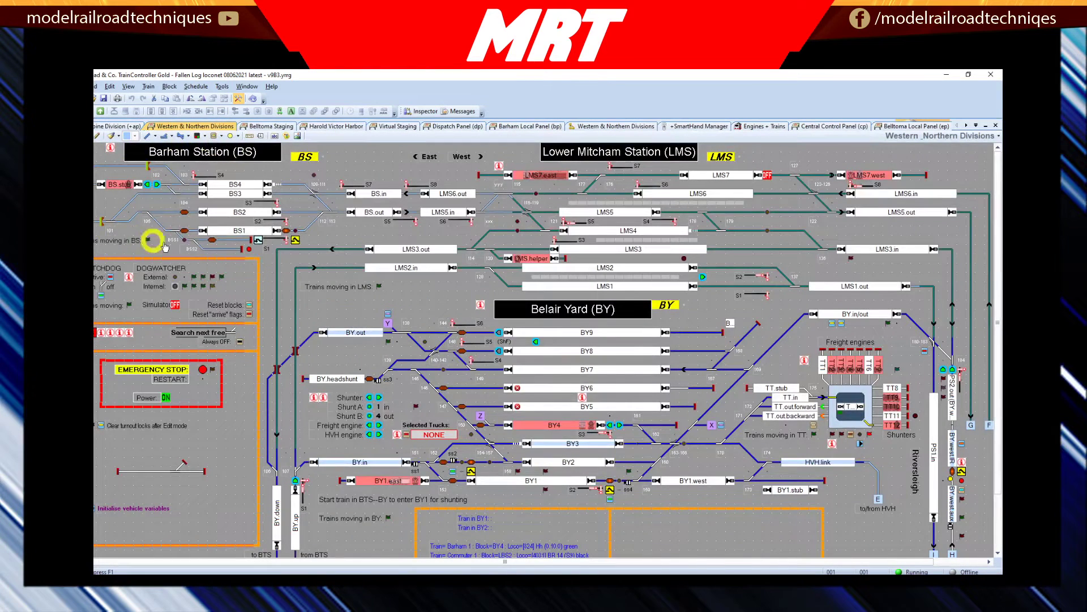
left_click(195, 154)
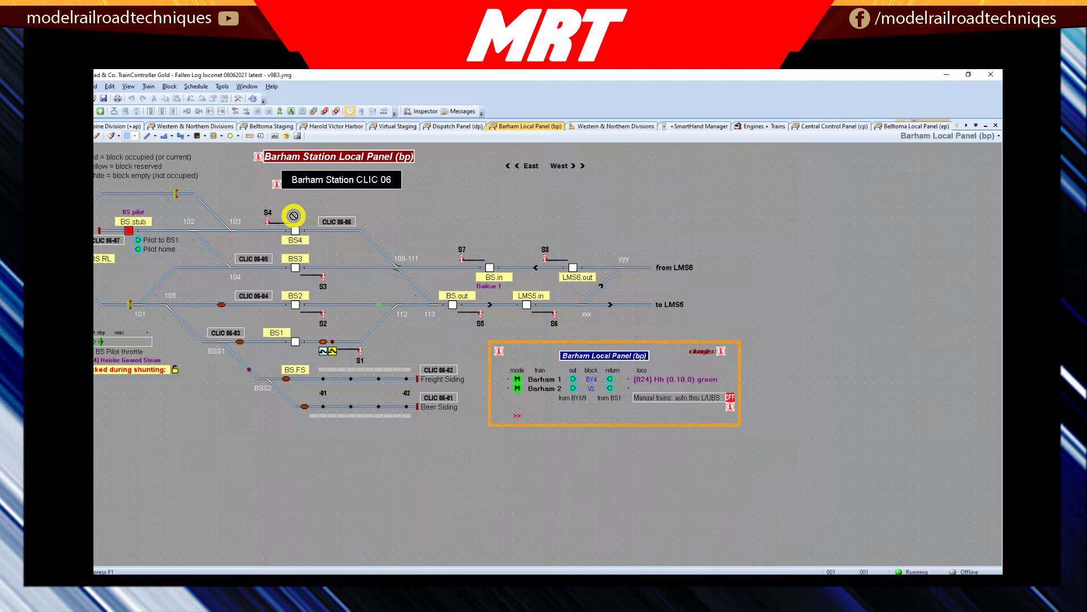
left_click_drag(296, 230, 716, 338)
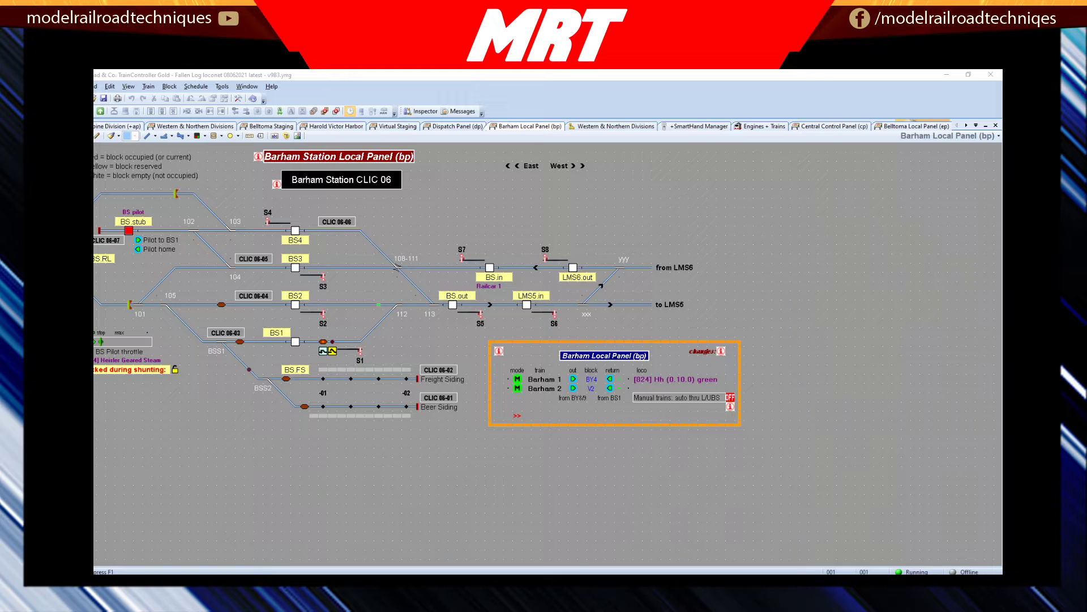
Turn on edit mode and examine the general properties of the BS4 occupancy signal on the Barham Local Panel
left_click(239, 99)
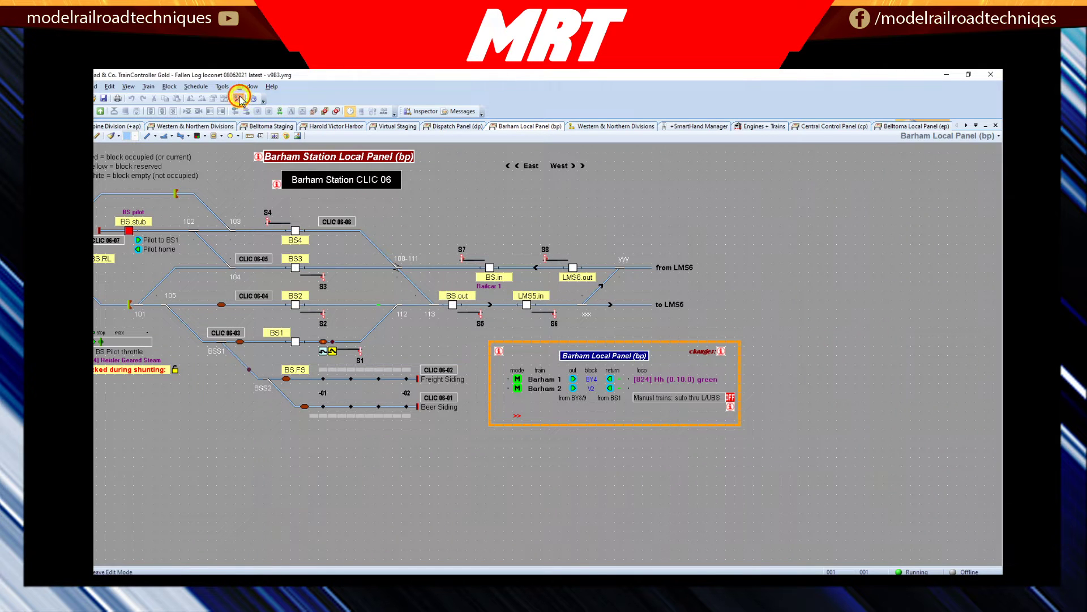
double_click(295, 232)
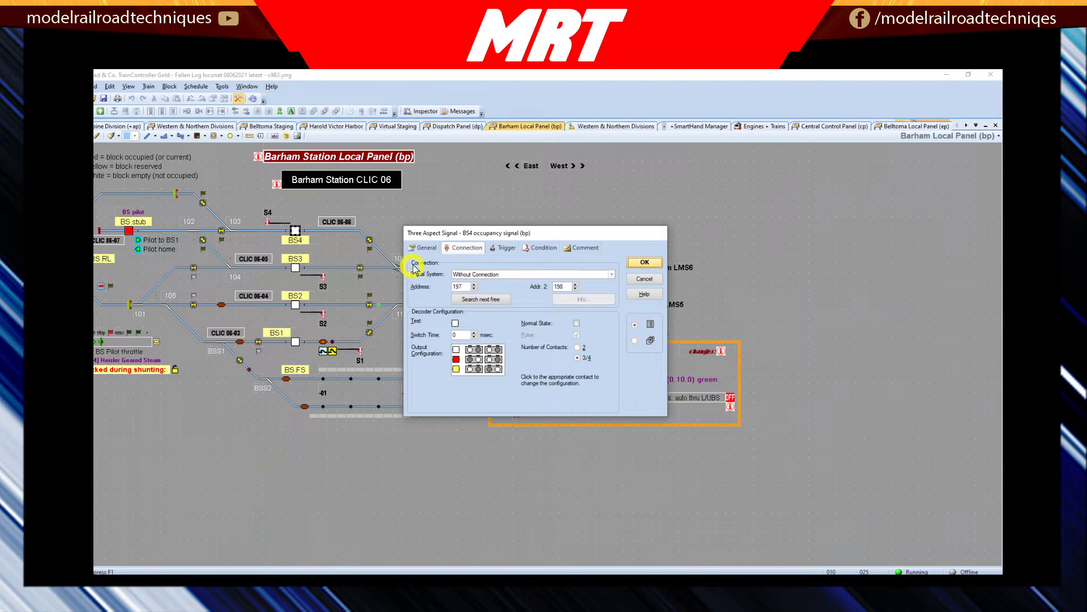
left_click(424, 247)
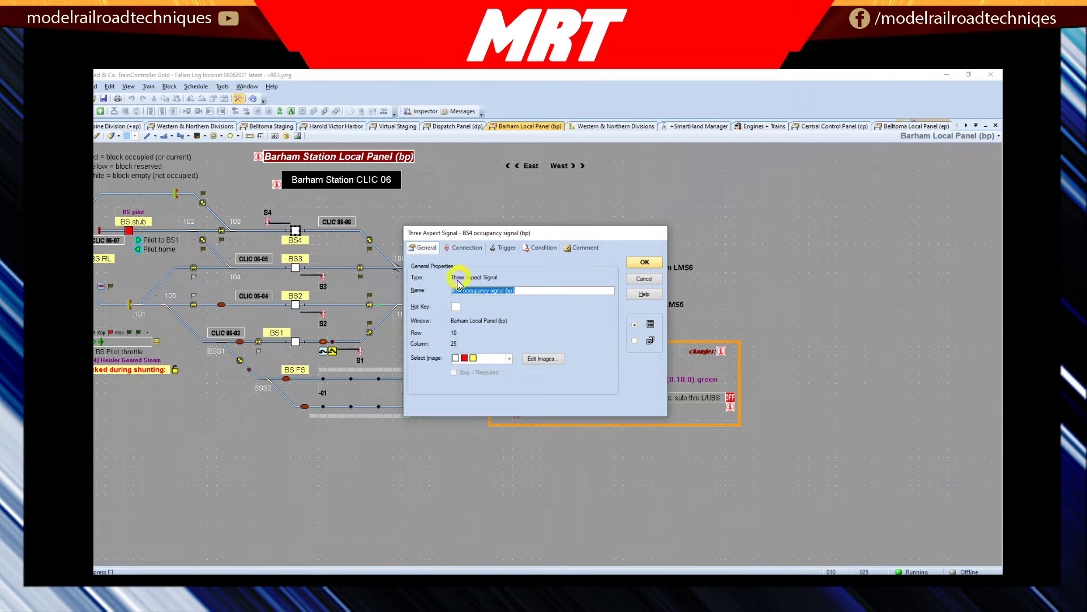
left_click(645, 262)
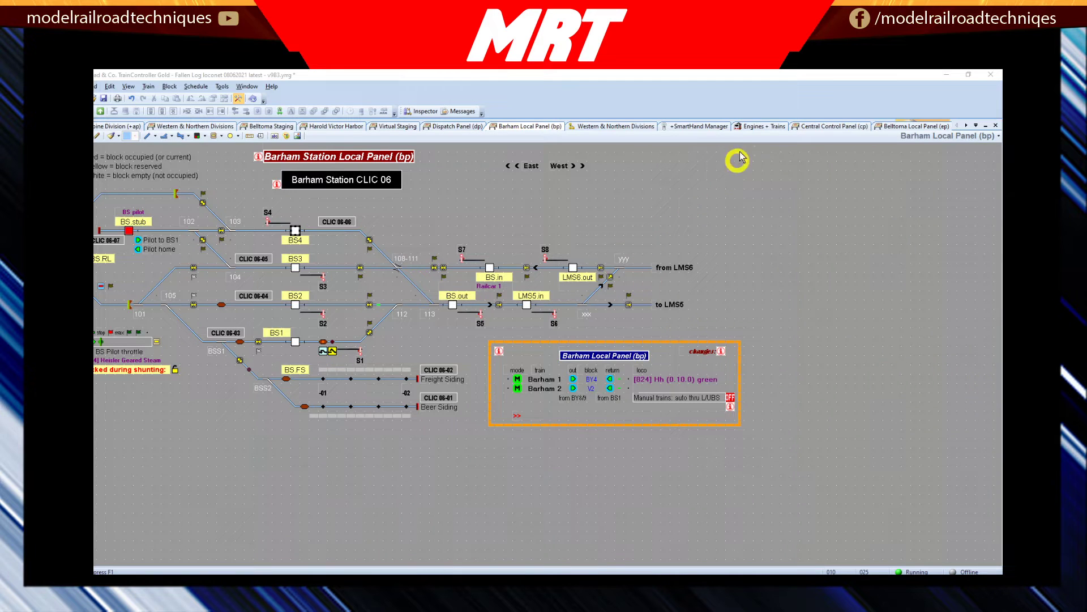
Review the Engines + Trains list and block BY4 on the Western & Northern Divisions panel
left_click(767, 126)
left_click(767, 127)
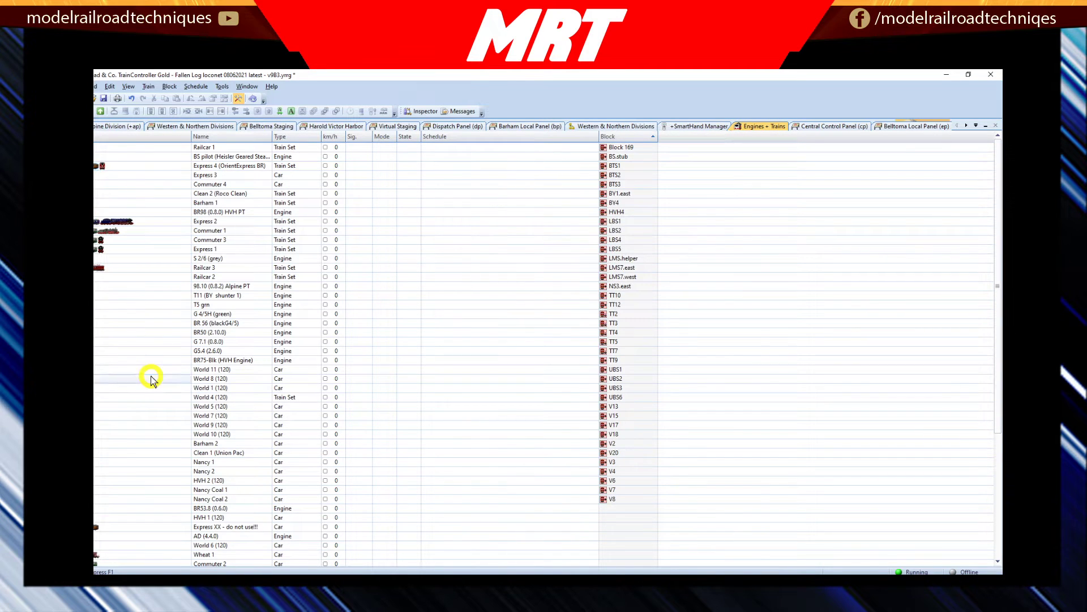
scroll(149, 379, "down", 7)
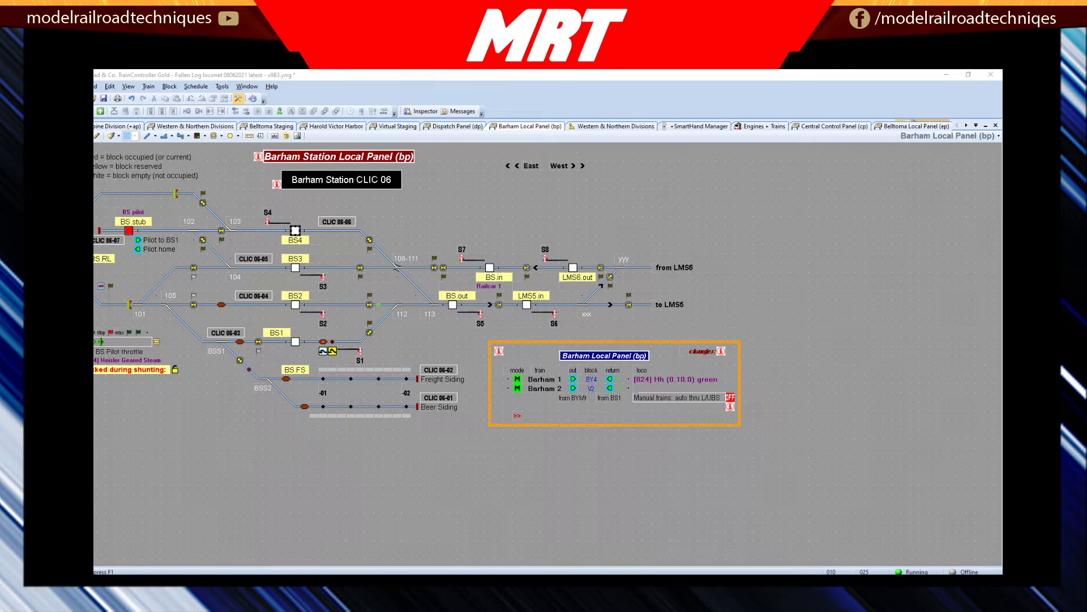
left_click(199, 126)
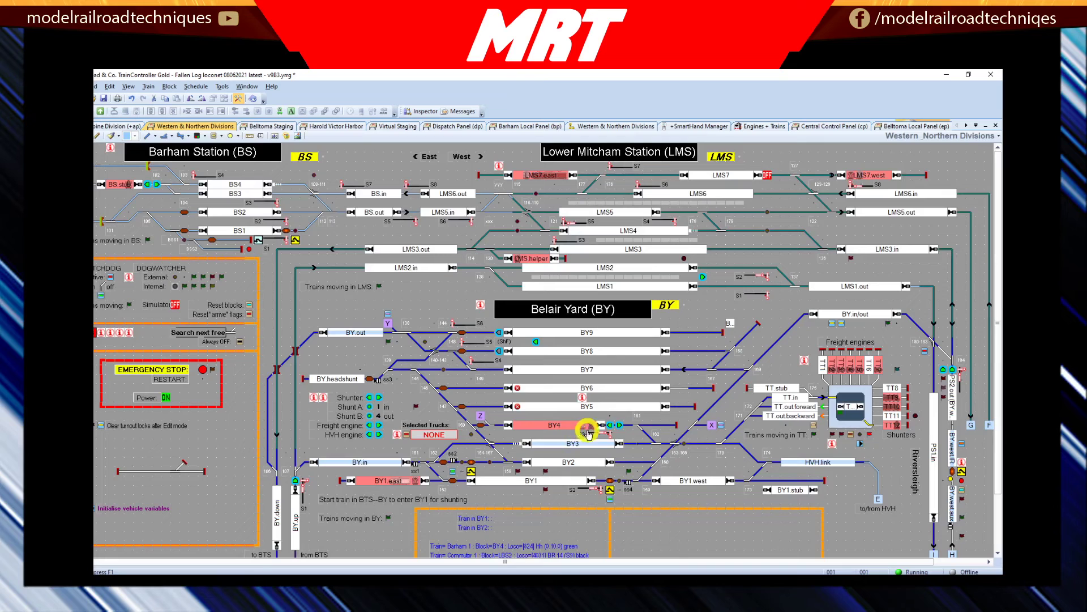
left_click(586, 431)
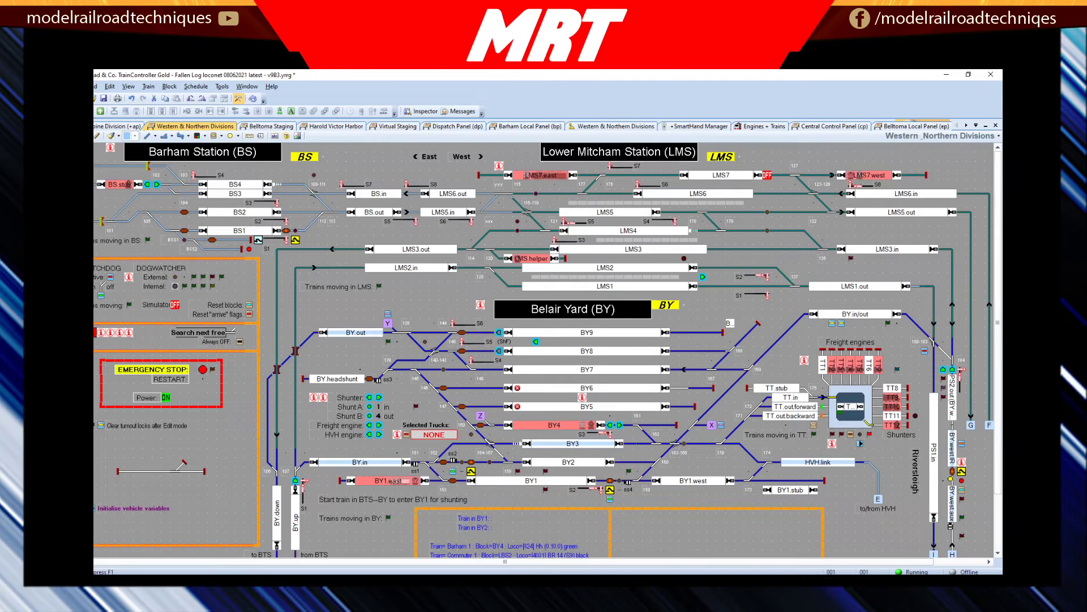
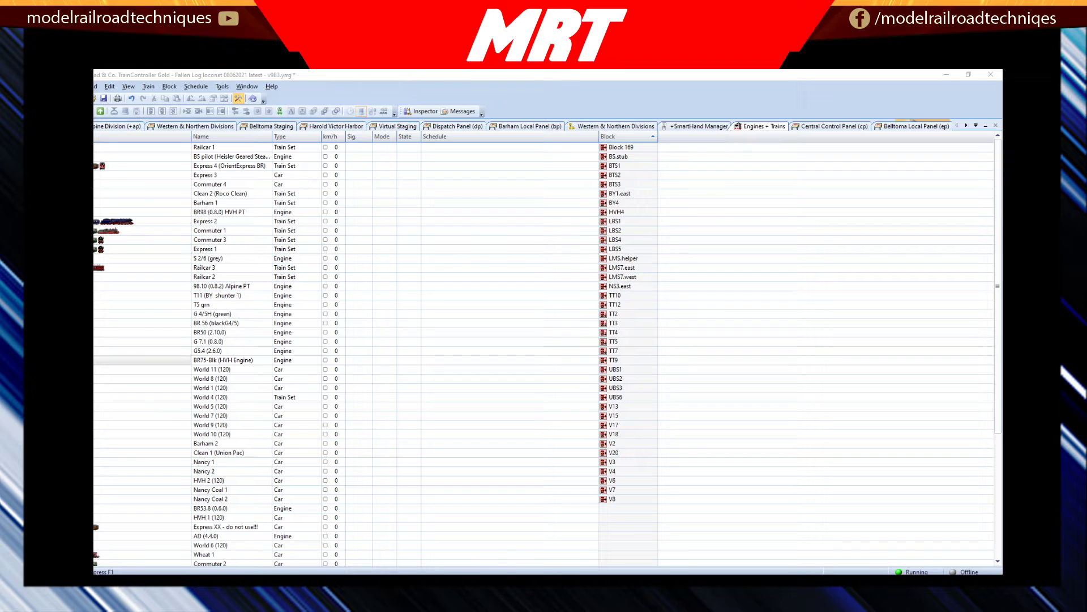
Examine how the block displays on the Barham Local Panel relate to the blocks on the Western & Northern Divisions panel
left_click(269, 126)
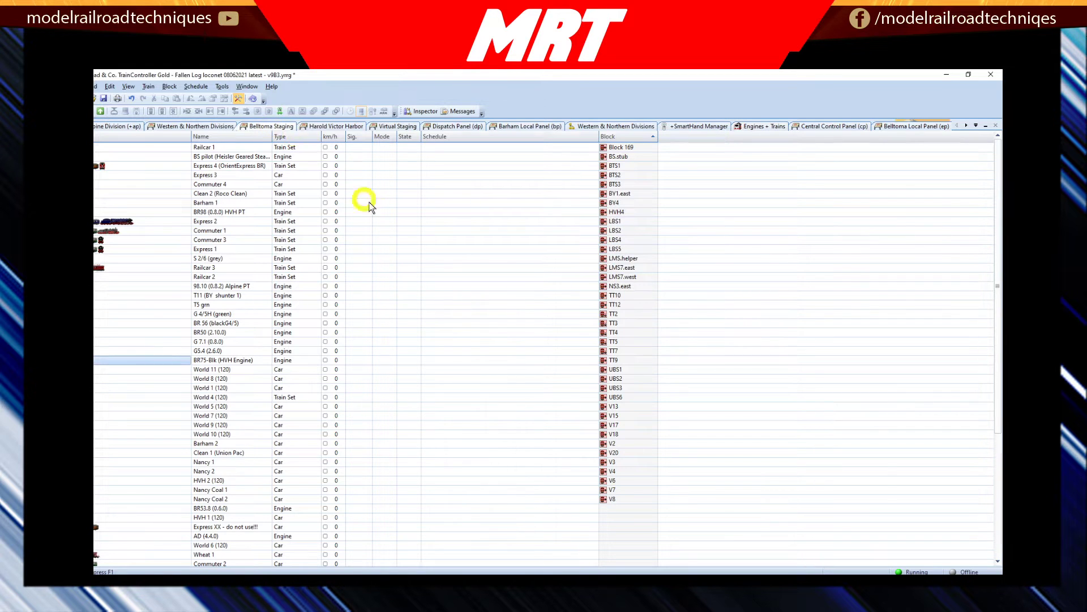
left_click(530, 126)
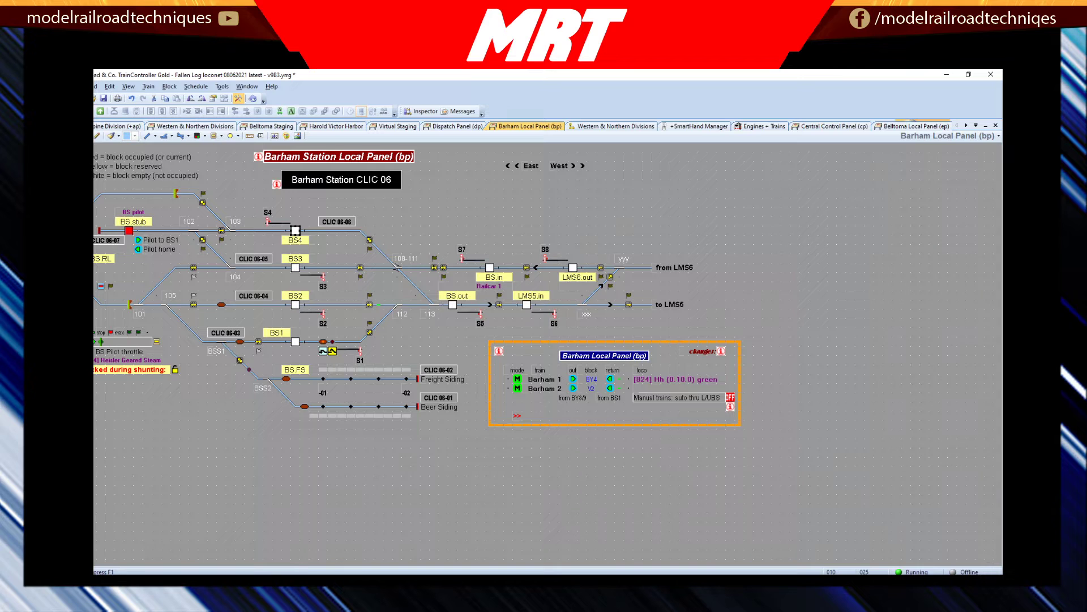
left_click(199, 127)
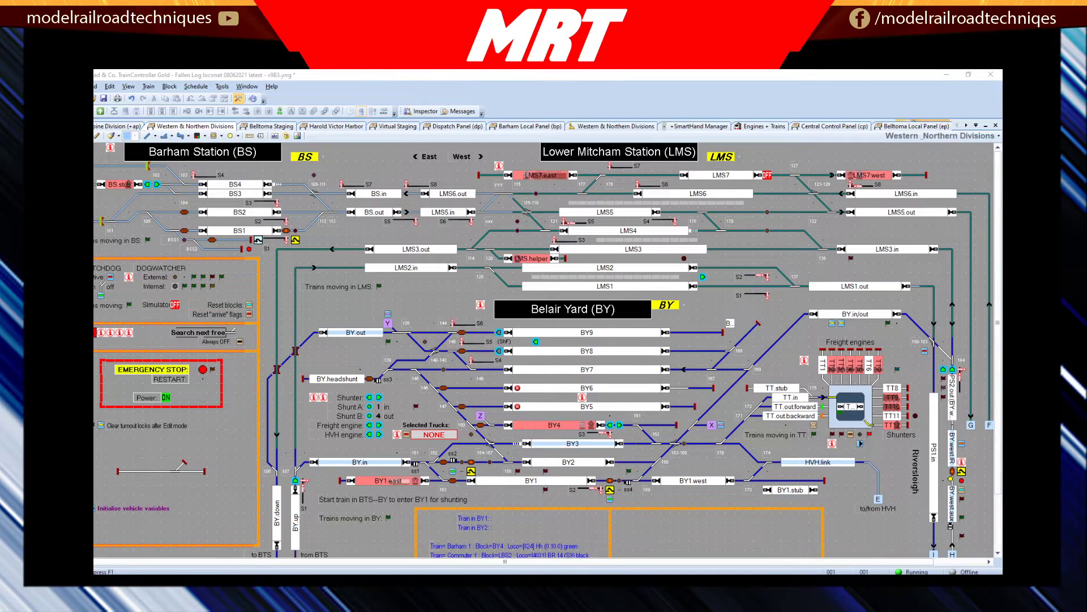
left_click(530, 126)
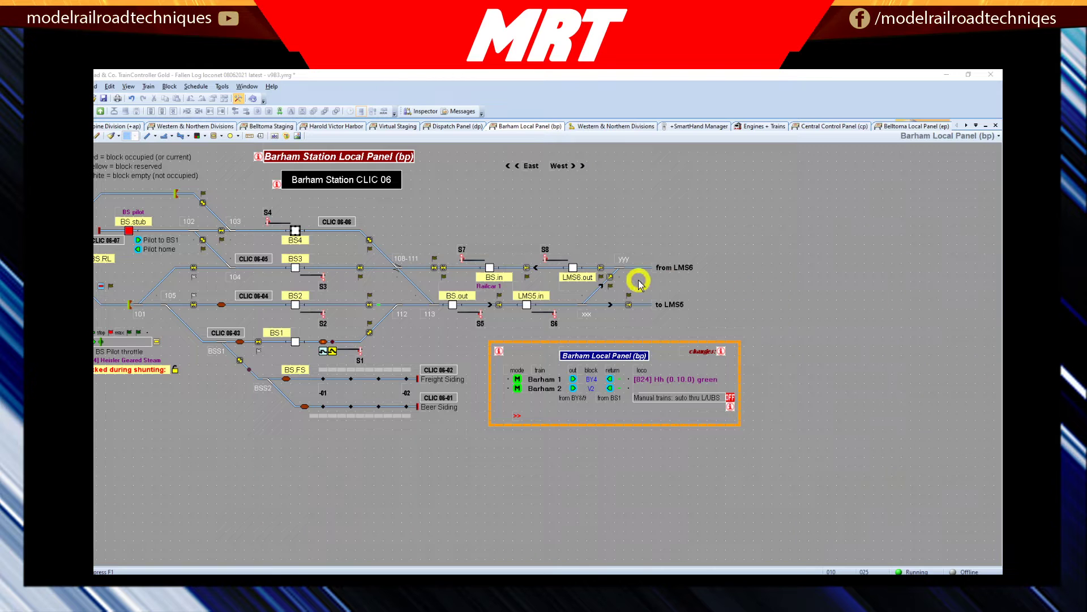
left_click(161, 126)
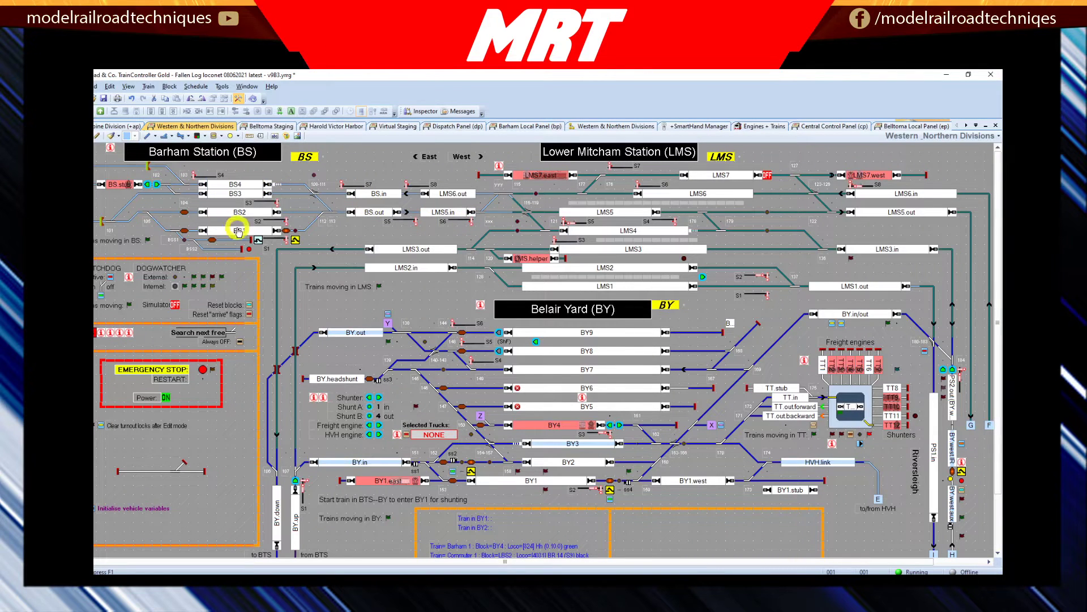
left_click(513, 125)
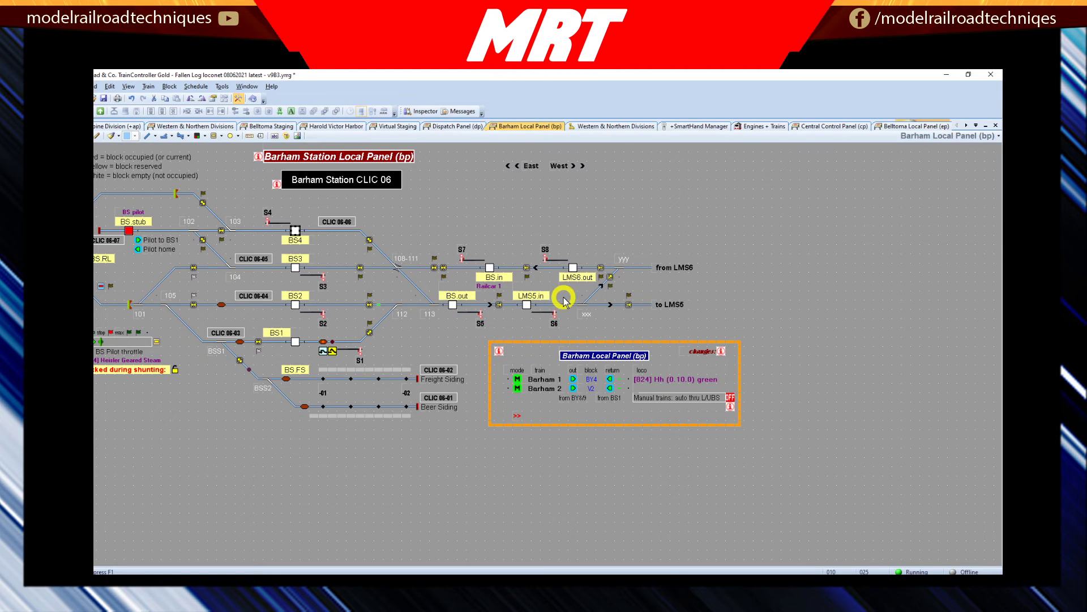
Open a new Explorer window, maximize it and list the layout's variables
left_click(247, 87)
left_click(891, 504)
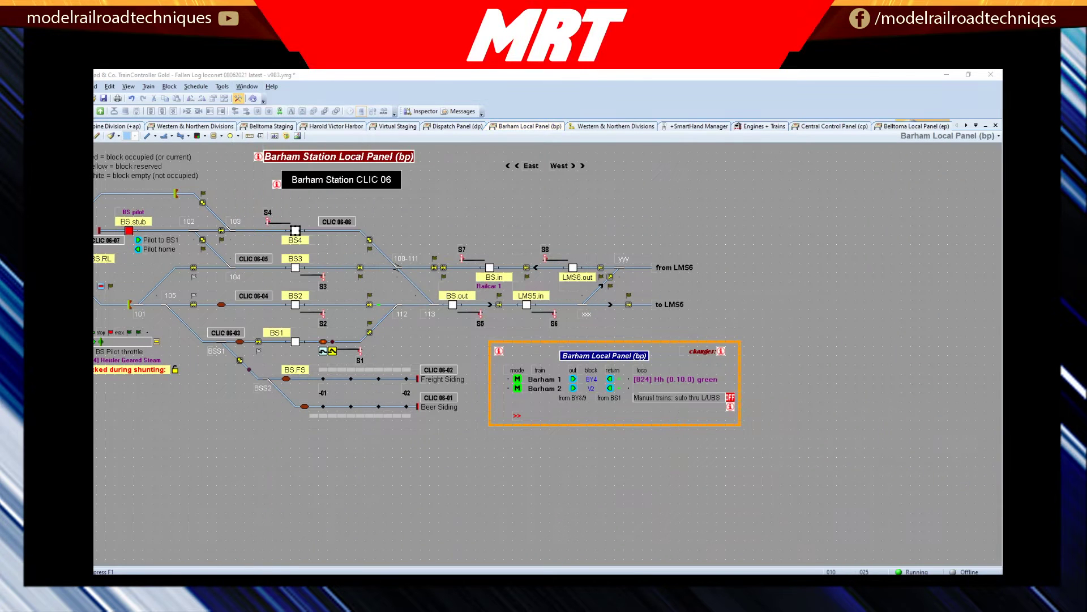
left_click(247, 87)
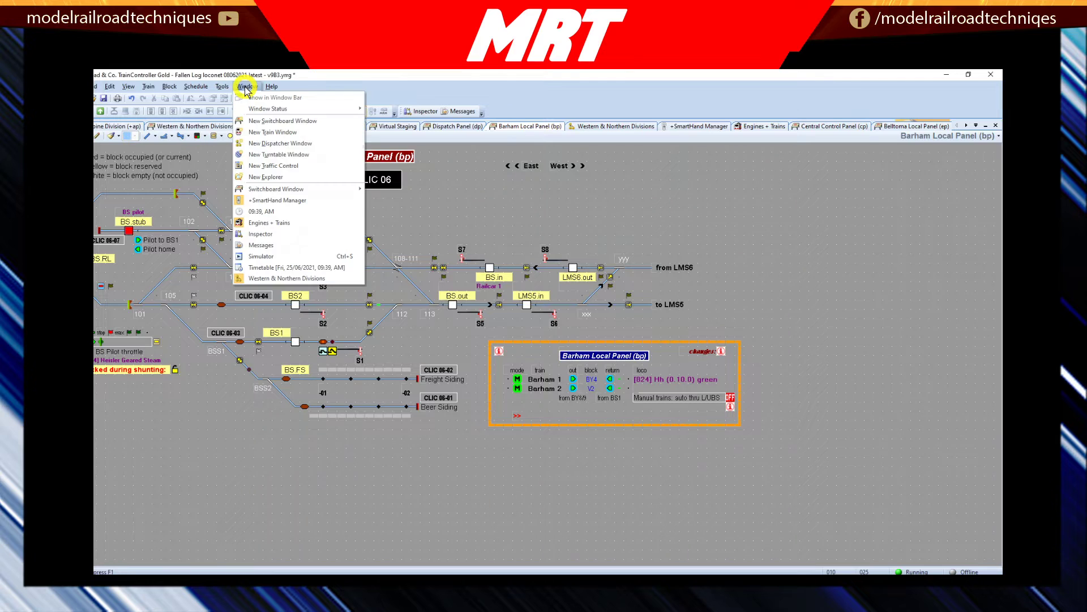
left_click(278, 176)
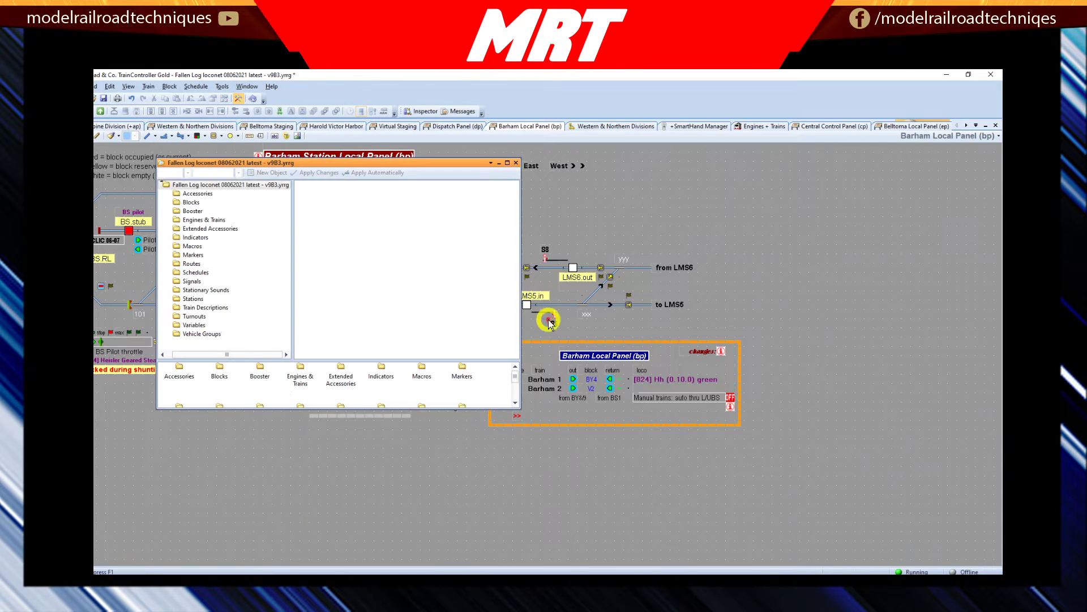
left_click(507, 164)
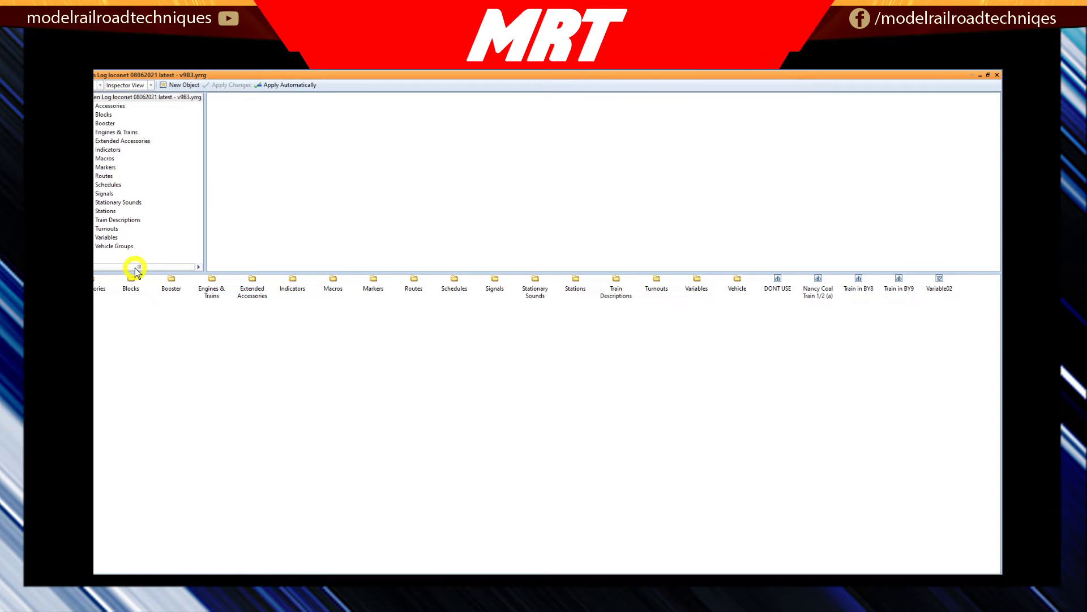
left_click(112, 238)
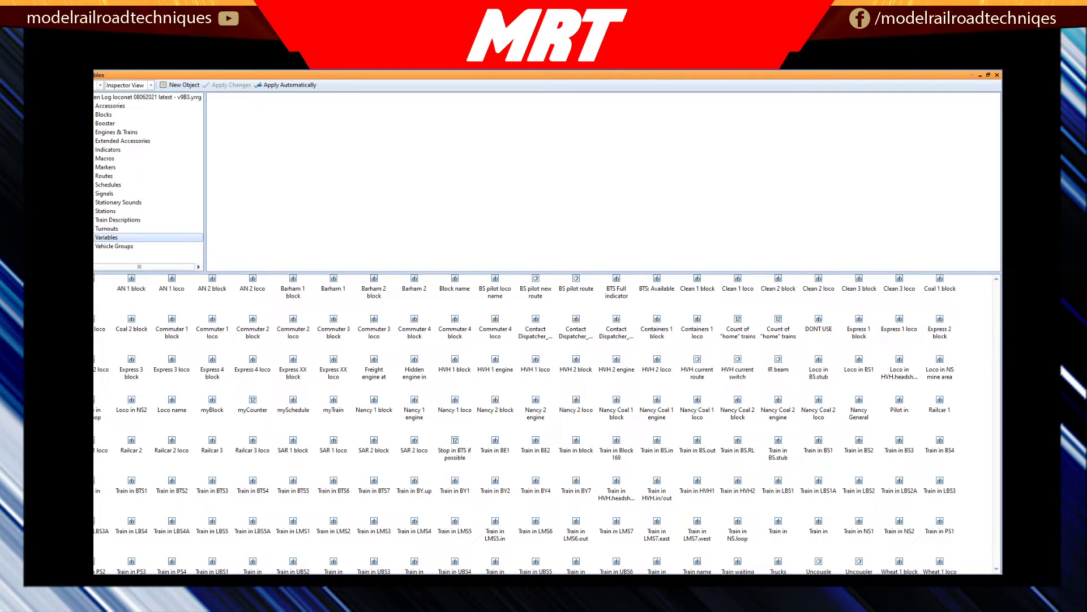
Inspect the properties of the Train in BS3 text variable and dismiss its variable operation dialog
right_click(732, 361)
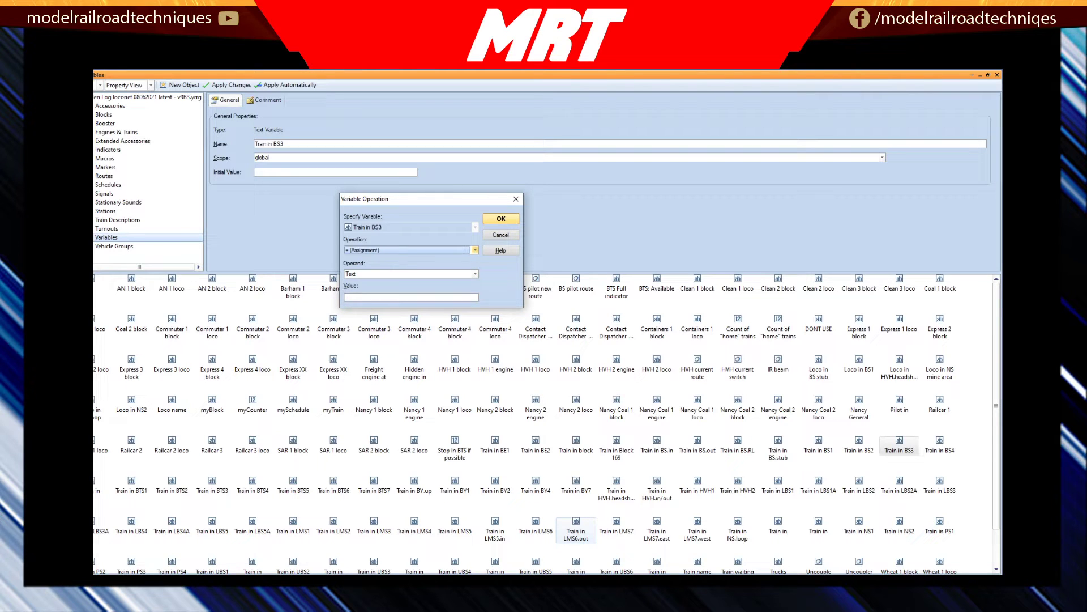
key("Escape")
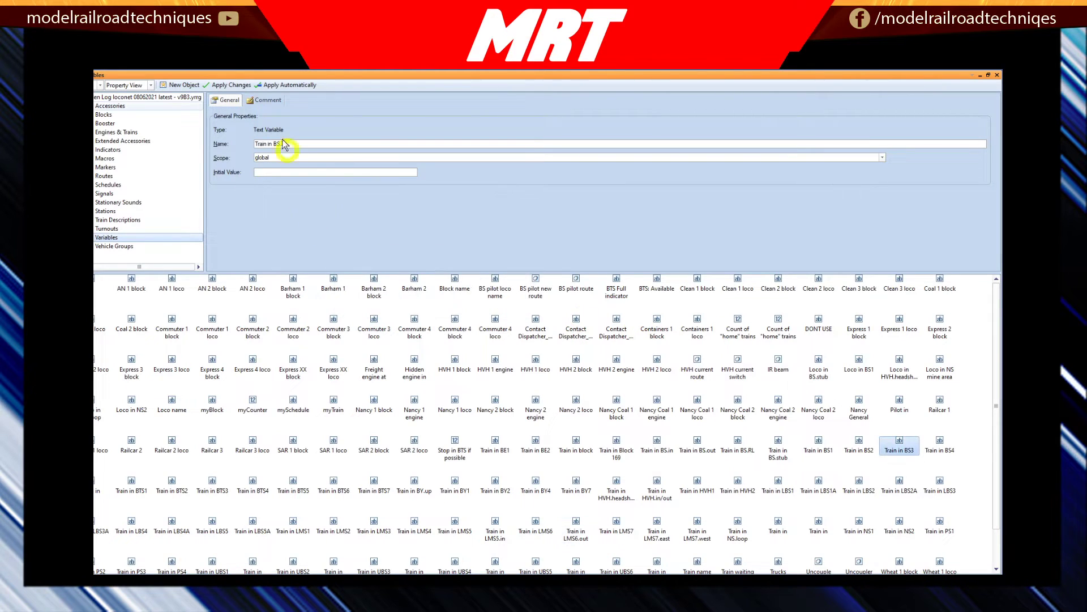
Create a new variable of type Number with global scope after reviewing the available types and scopes
left_click(180, 85)
left_click(474, 387)
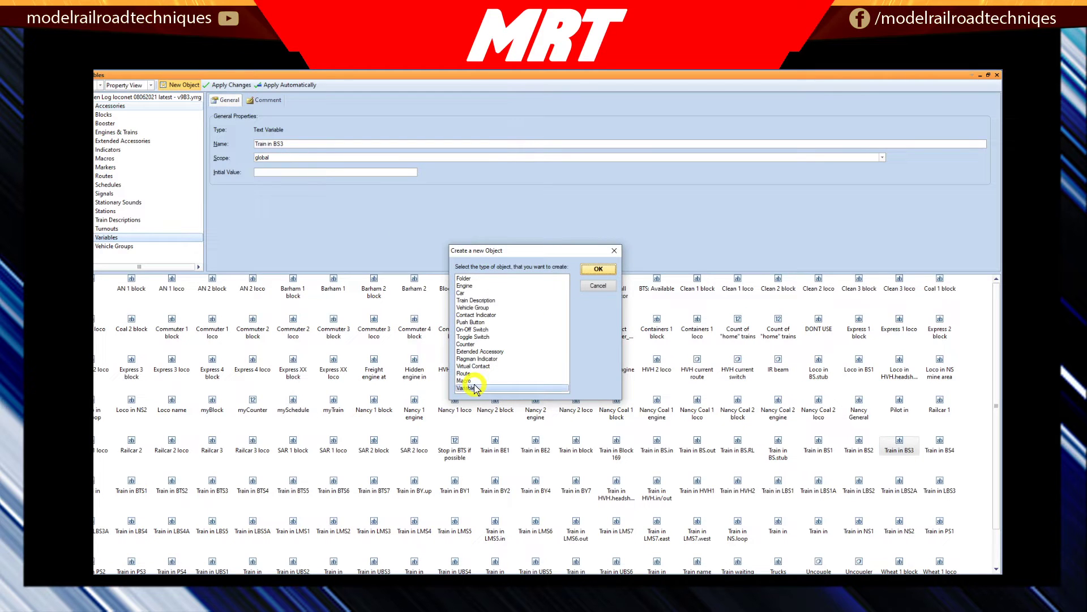
left_click(602, 270)
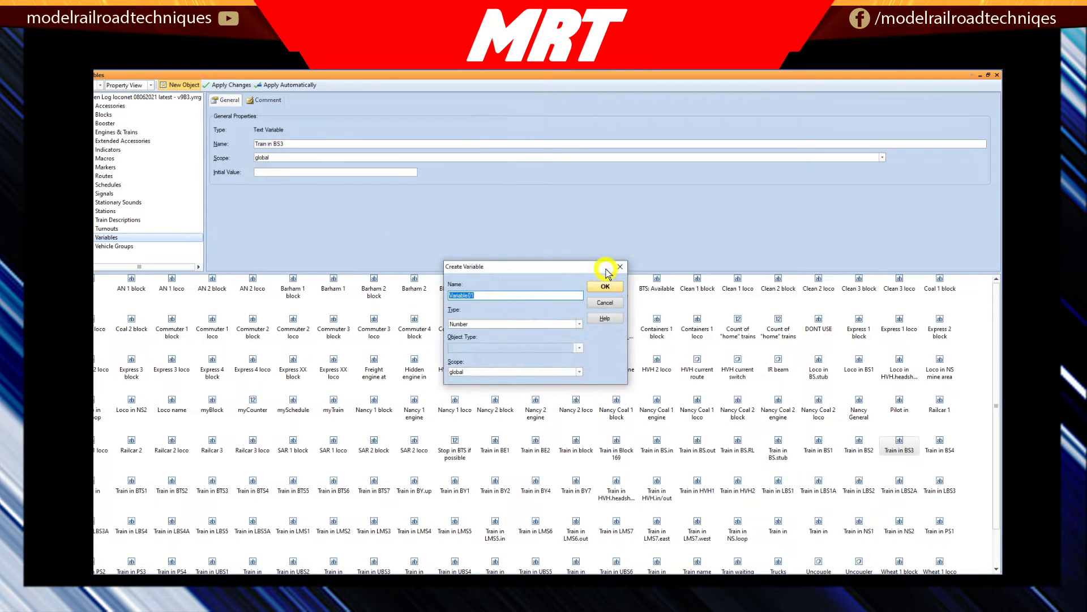
left_click_drag(546, 267, 500, 195)
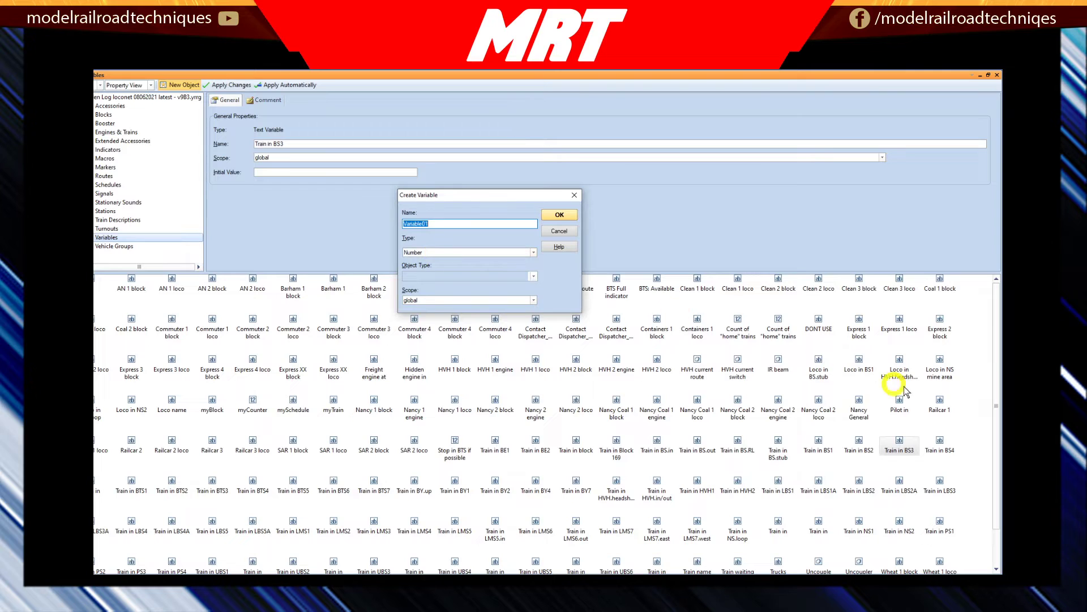
left_click(533, 252)
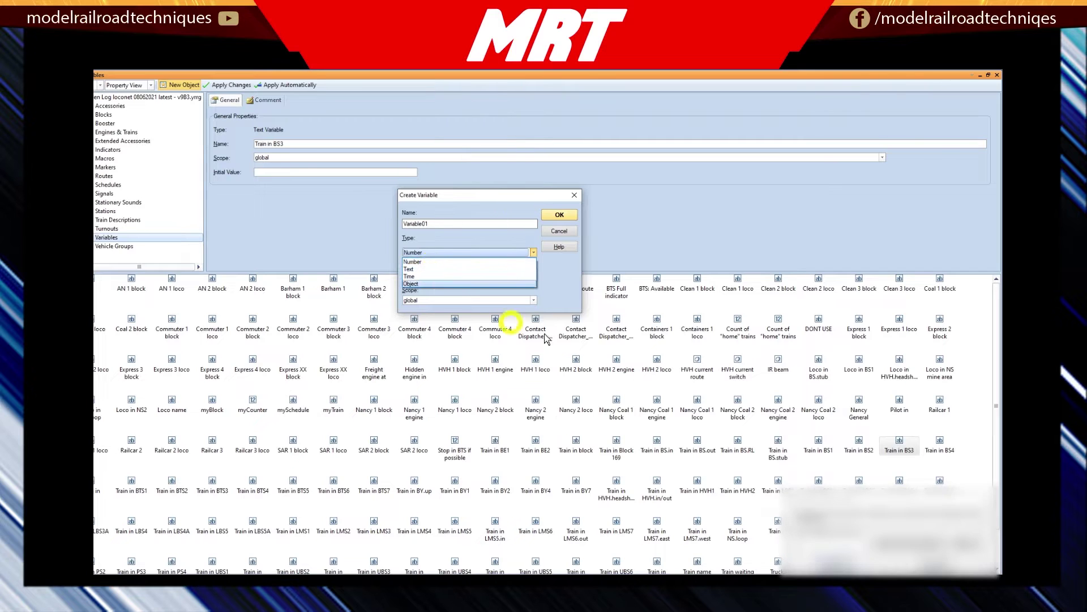
left_click(866, 481)
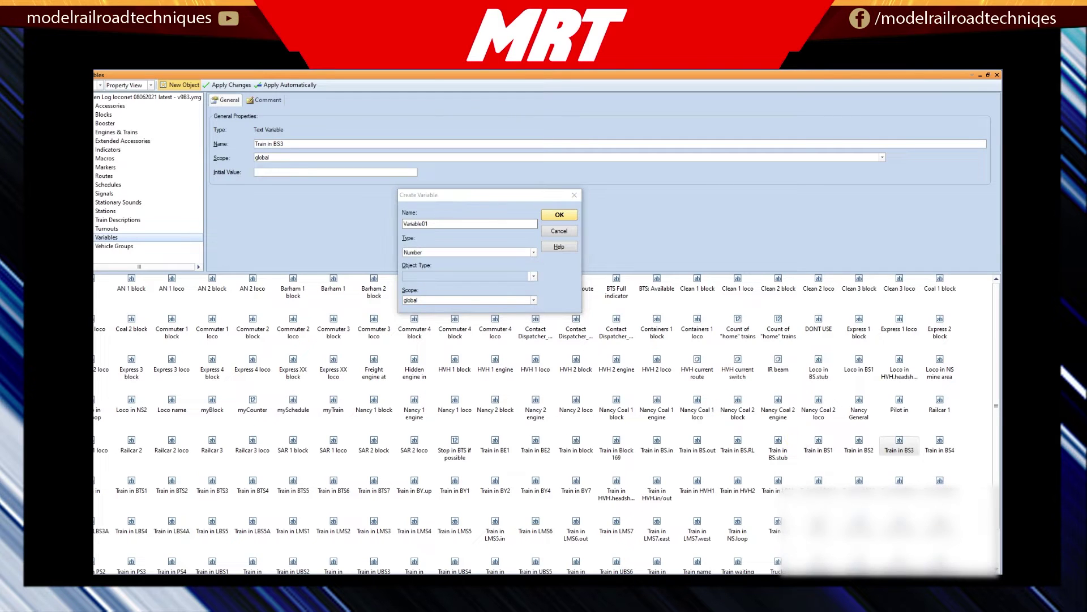
left_click(532, 300)
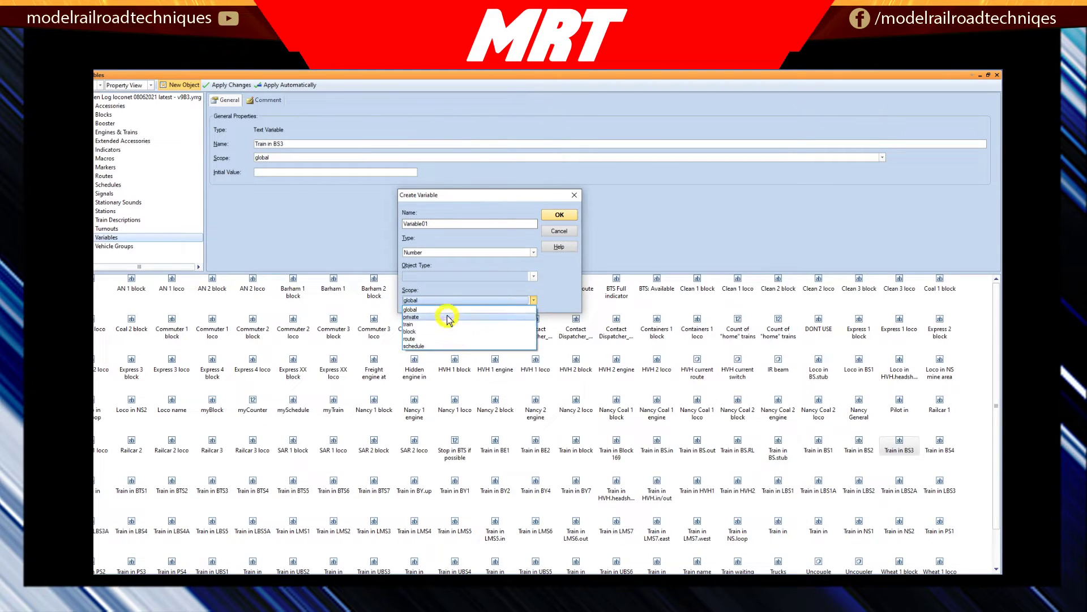
left_click(559, 286)
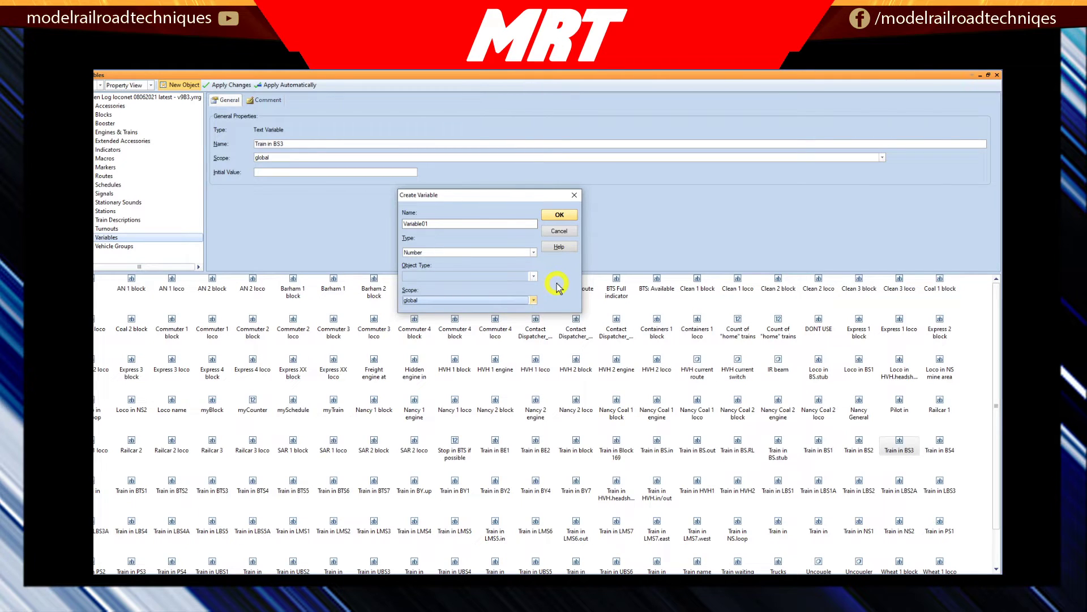
left_click(560, 216)
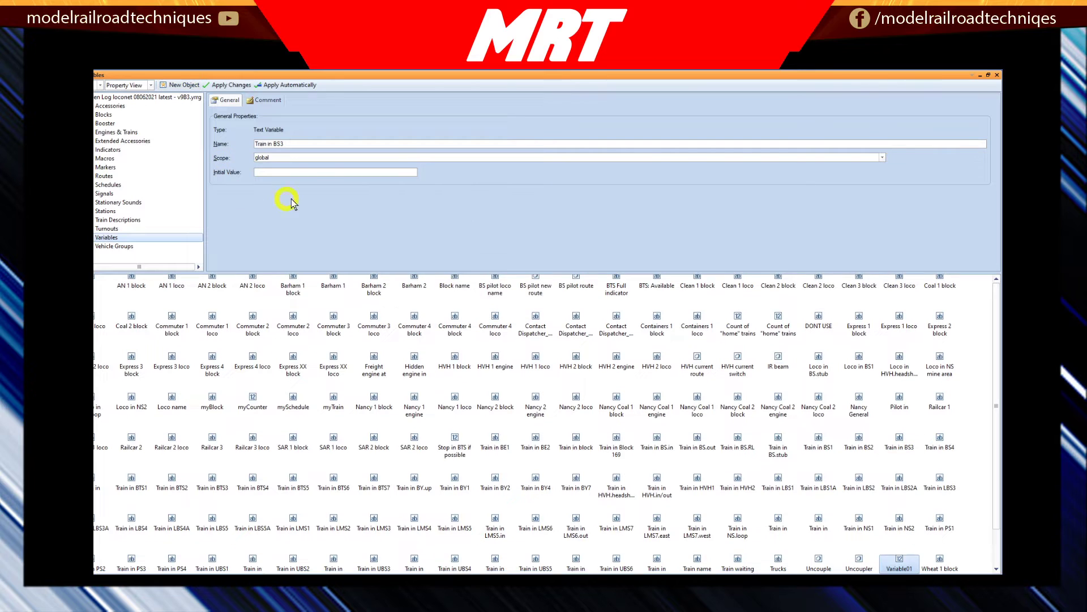
Examine the properties of the Train name variable
left_click(697, 566)
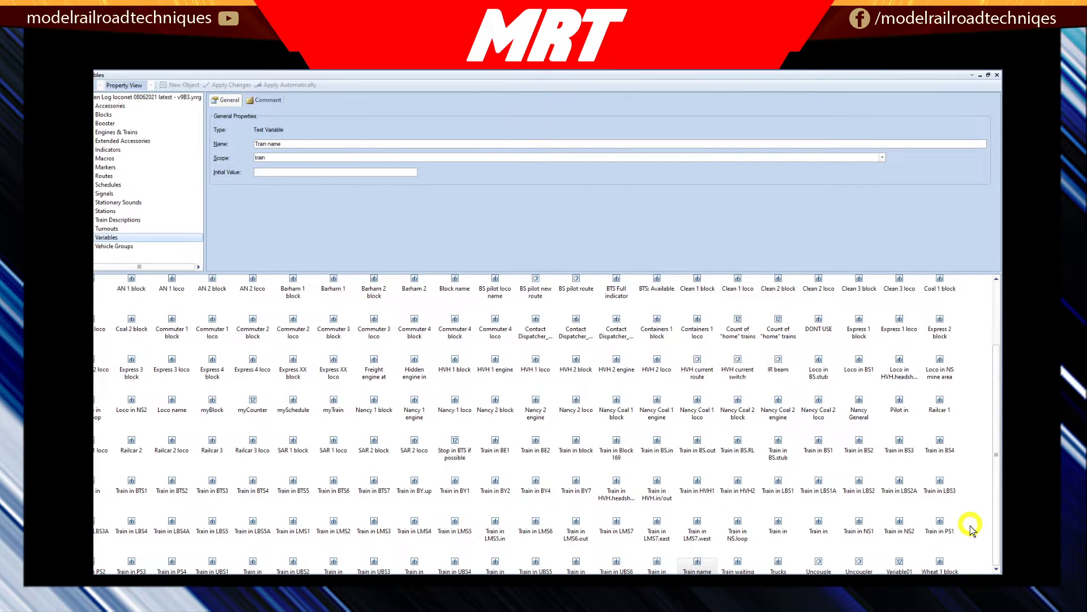
Revisit the Train name variable and review the scopes offered for a new Text variable without creating it
scroll(872, 560, "down", 2)
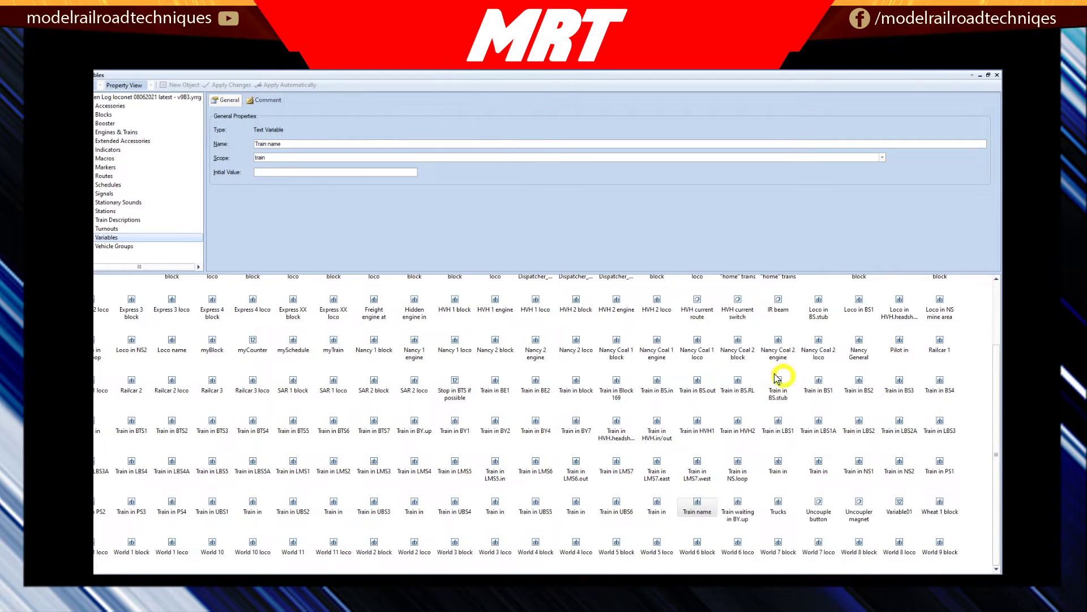
left_click(697, 506)
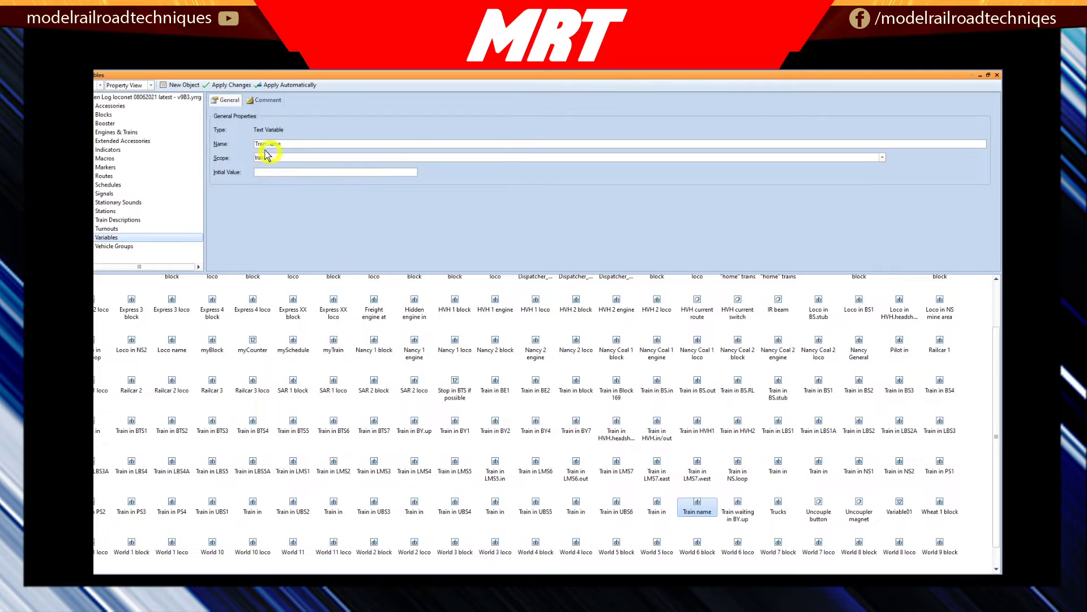
left_click(177, 86)
double_click(477, 387)
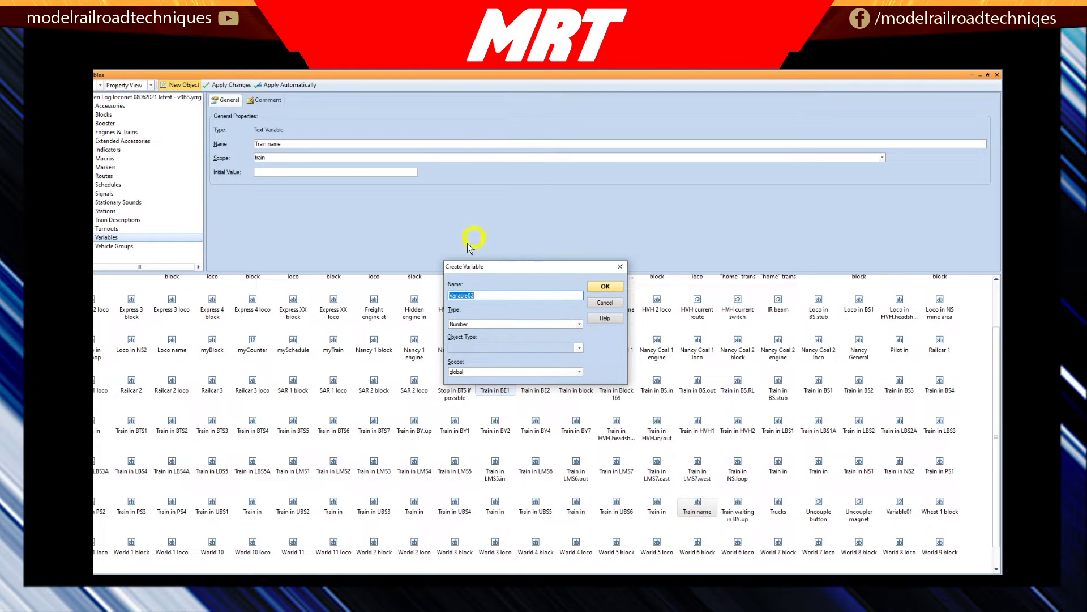
left_click(578, 323)
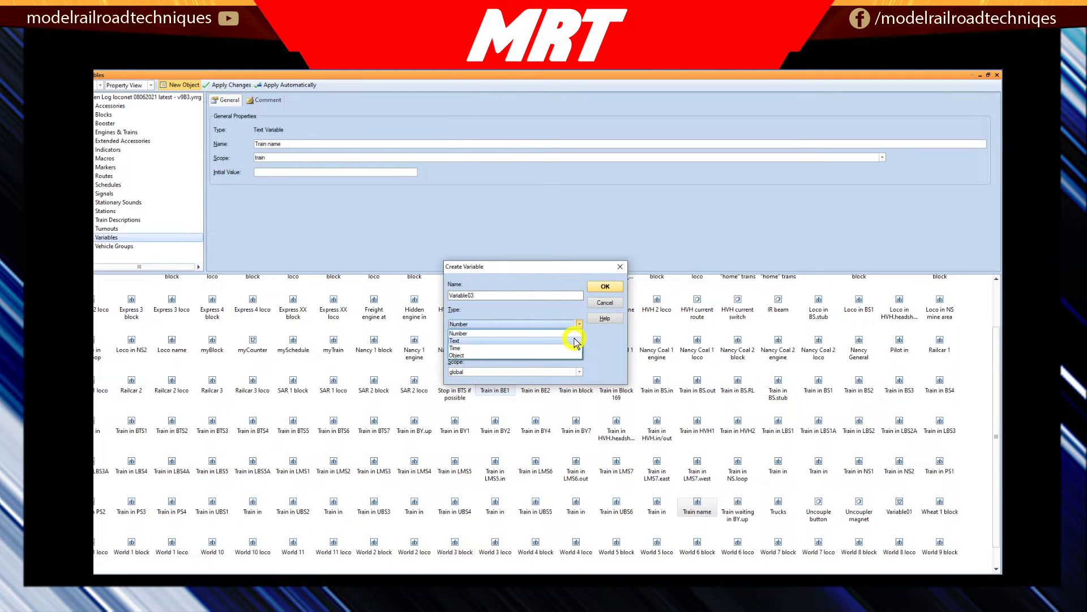
left_click(575, 341)
left_click(578, 371)
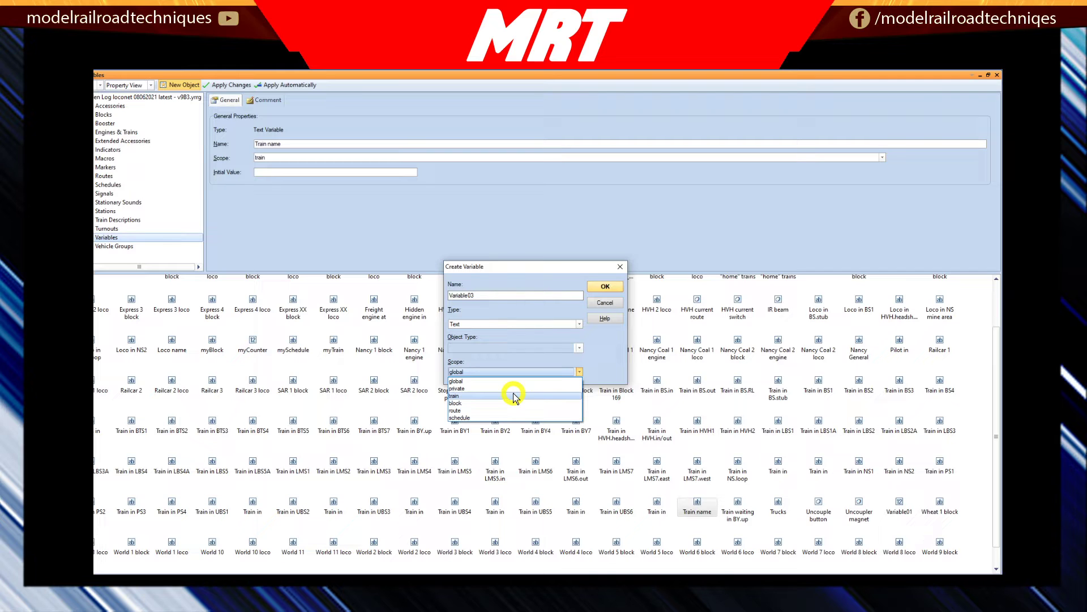
left_click(621, 266)
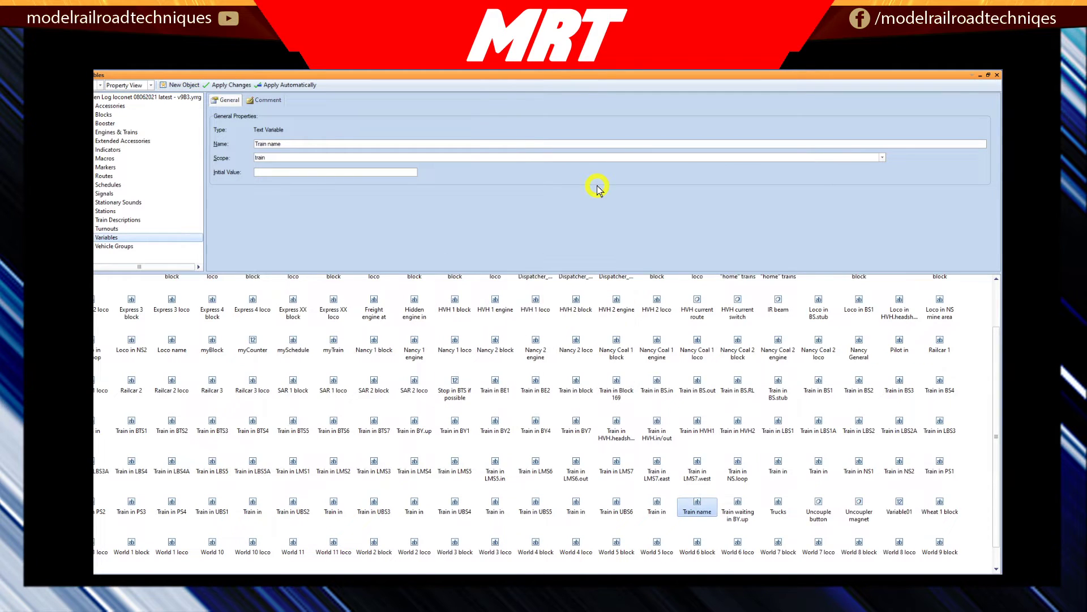
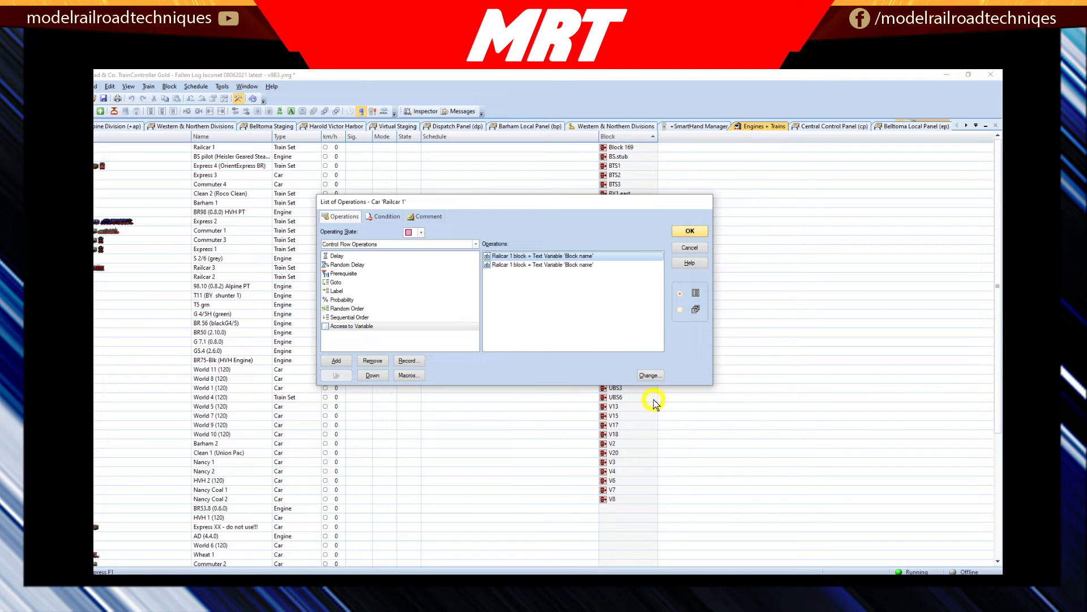
Remove the duplicate block name assignment from the operations list of Railcar 1's Current block function
left_click(375, 363)
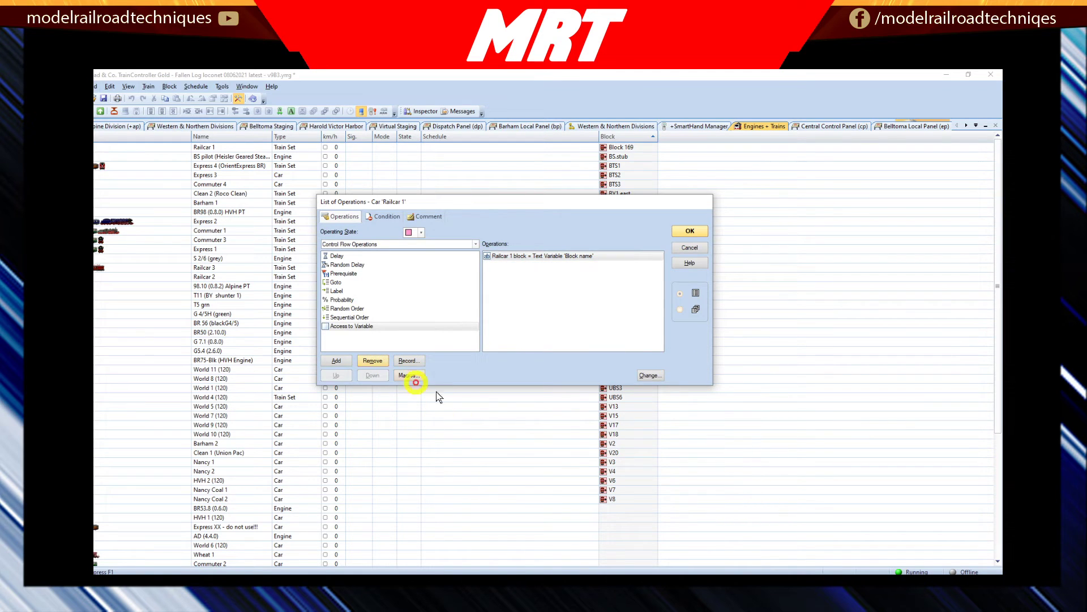
left_click(692, 232)
Inspect the variable operation in Railcar 1's Set train name function, including its variable, operand and text value
left_click(338, 262)
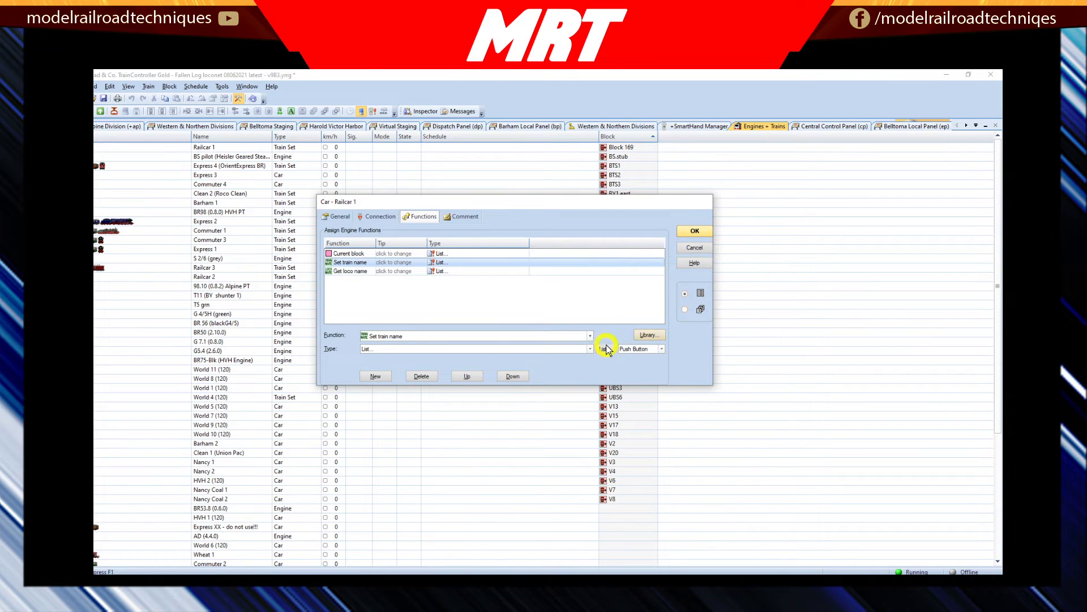
key("Return")
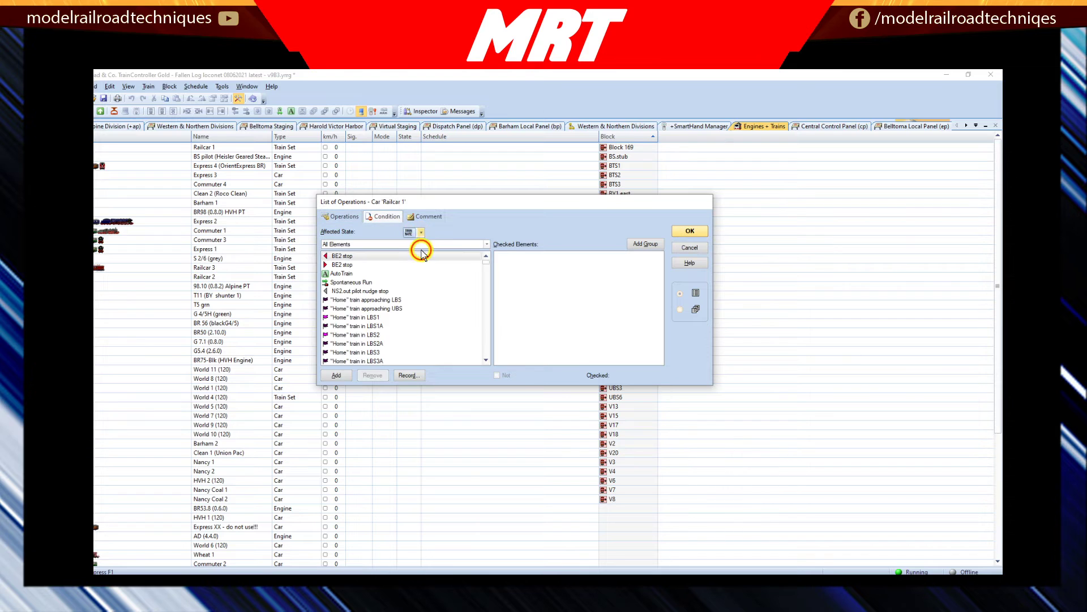
left_click(422, 233)
left_click(425, 243)
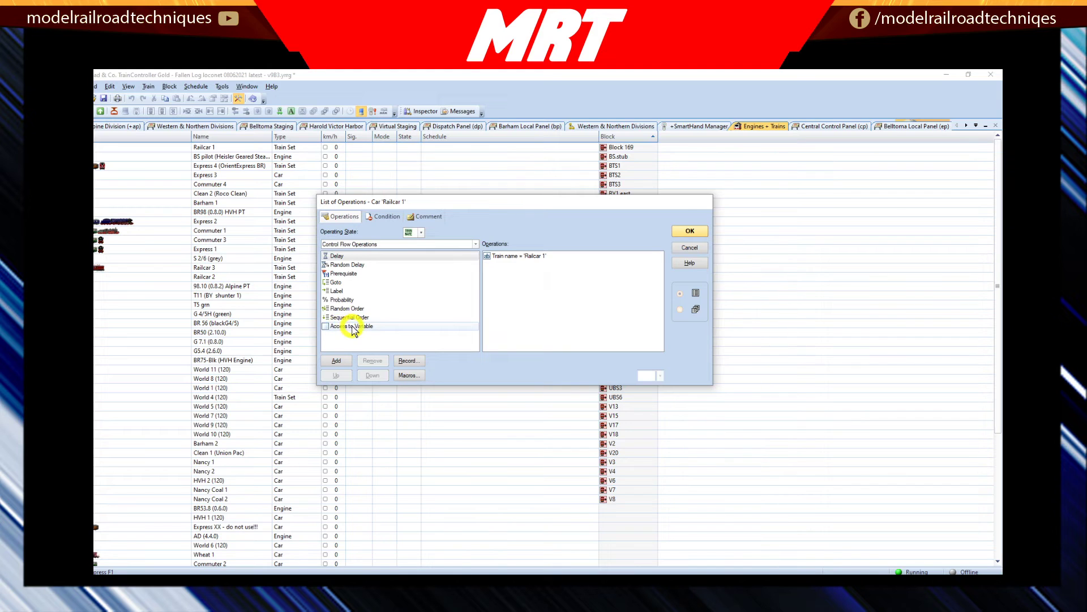
left_click(503, 255)
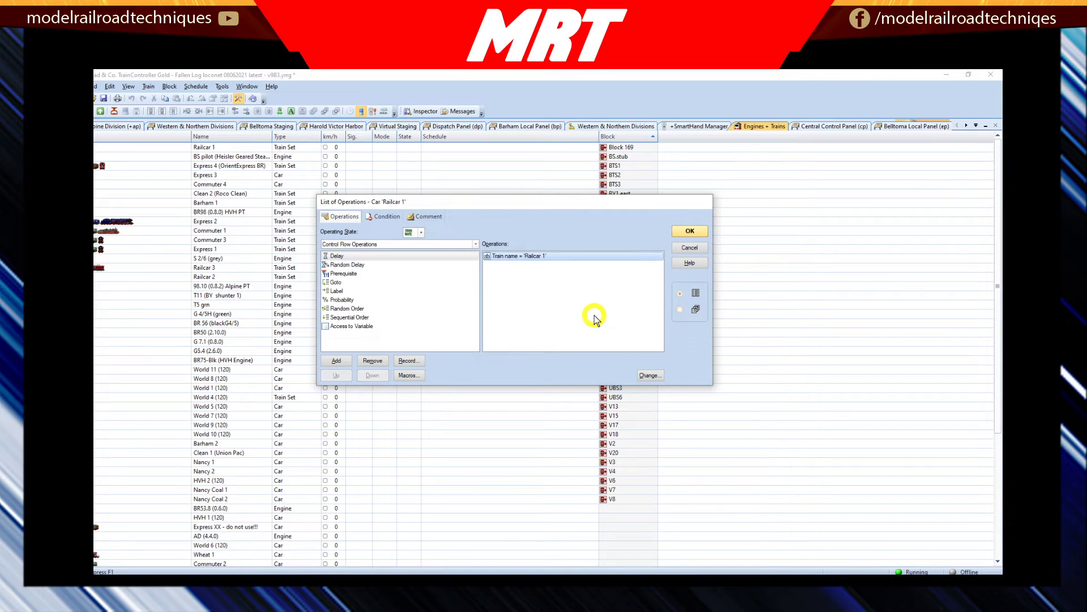
left_click(650, 373)
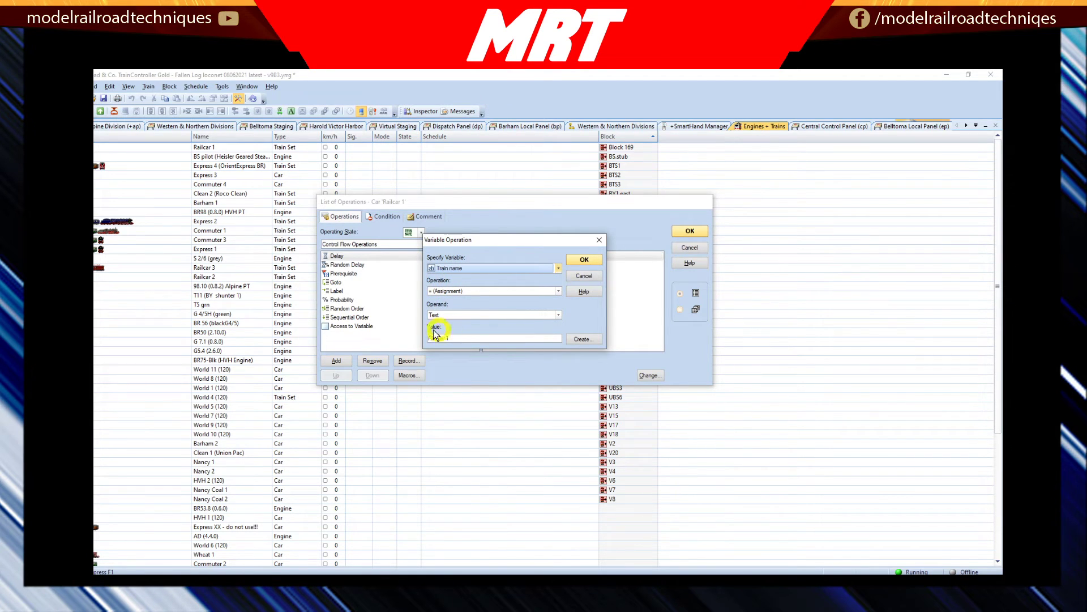
left_click(453, 338)
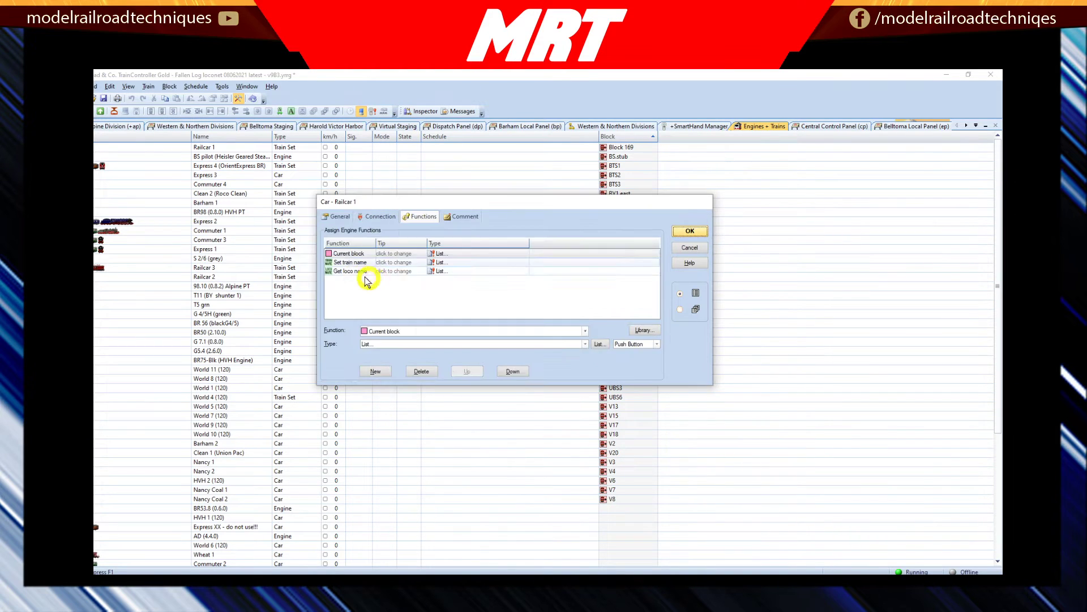
Examine the Loco name assignment in the operations list of Railcar 1's Get loco name function and its variable details
left_click(343, 271)
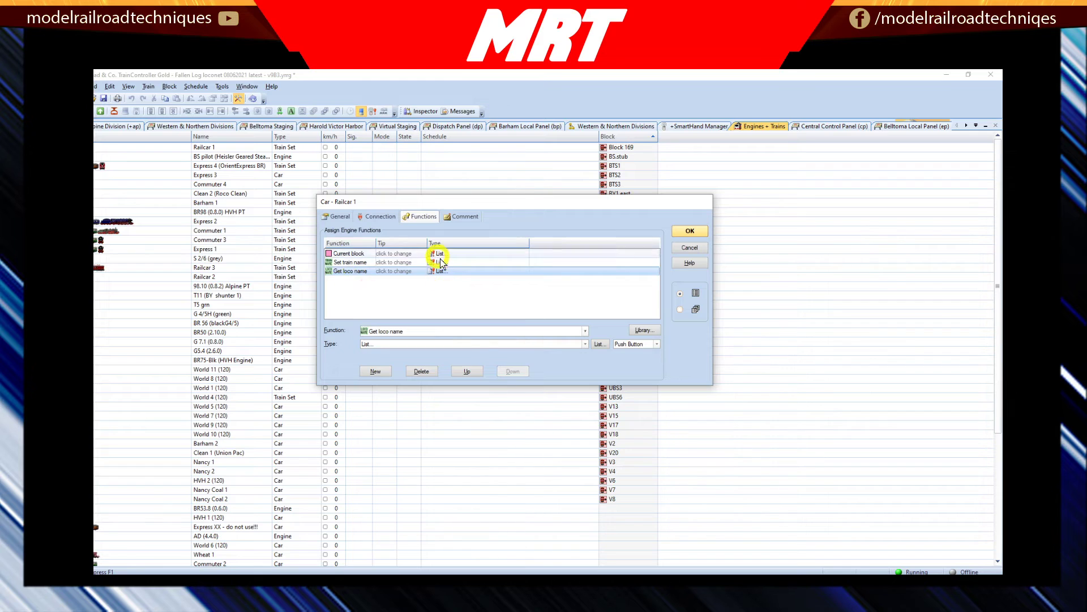
left_click(600, 345)
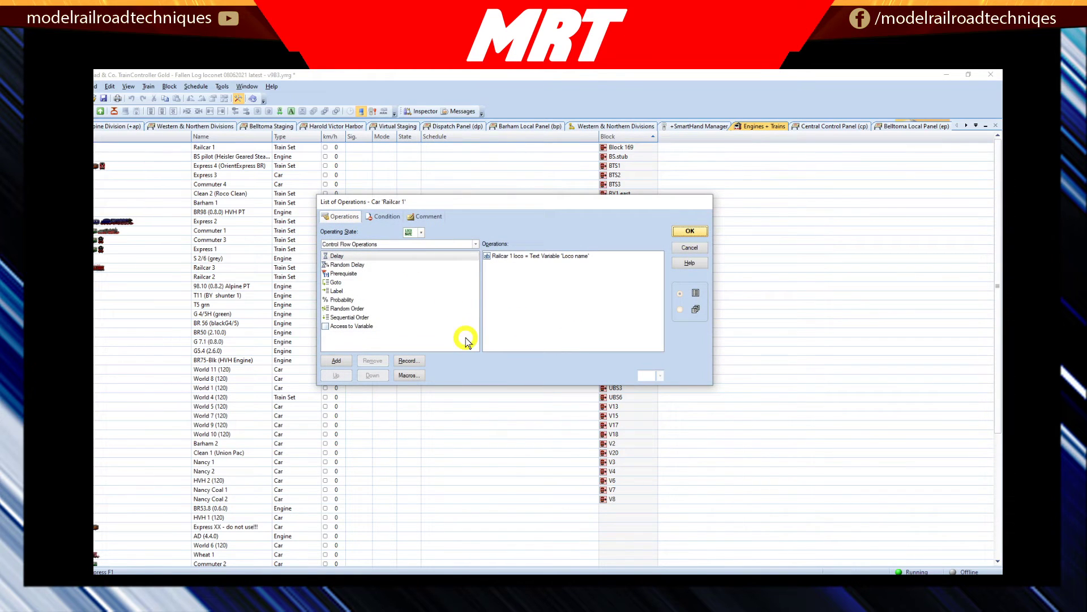
left_click(496, 278)
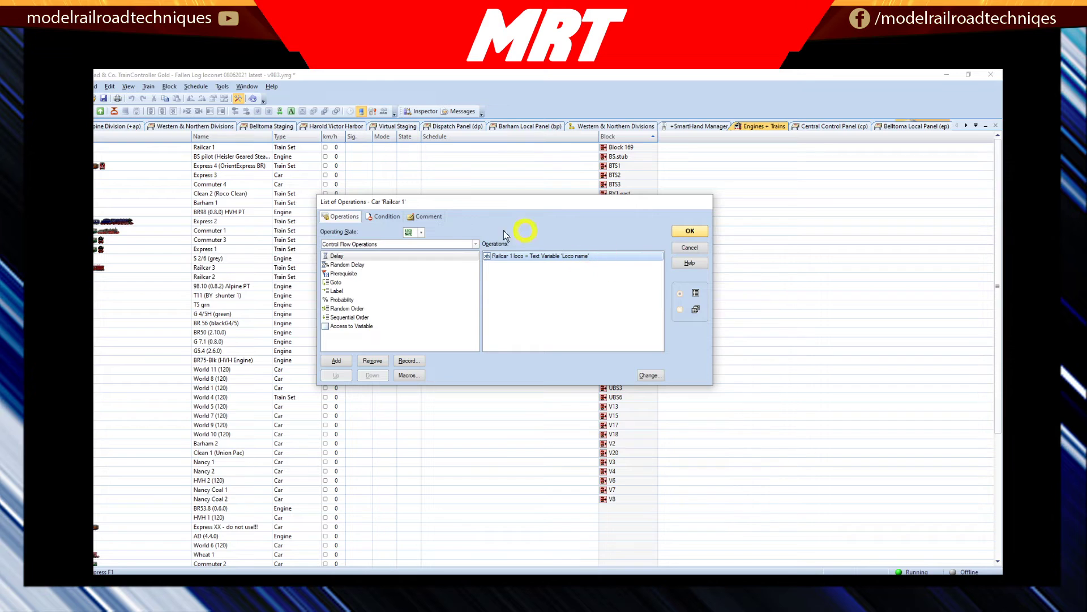
right_click(522, 322)
left_click(639, 324)
right_click(639, 324)
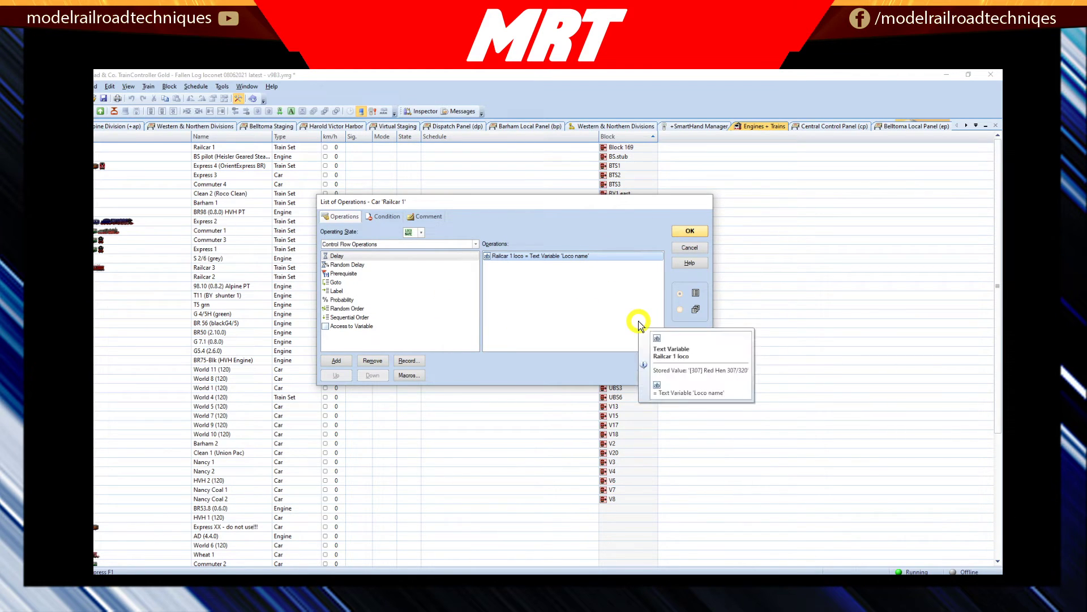
left_click(636, 314)
right_click(632, 317)
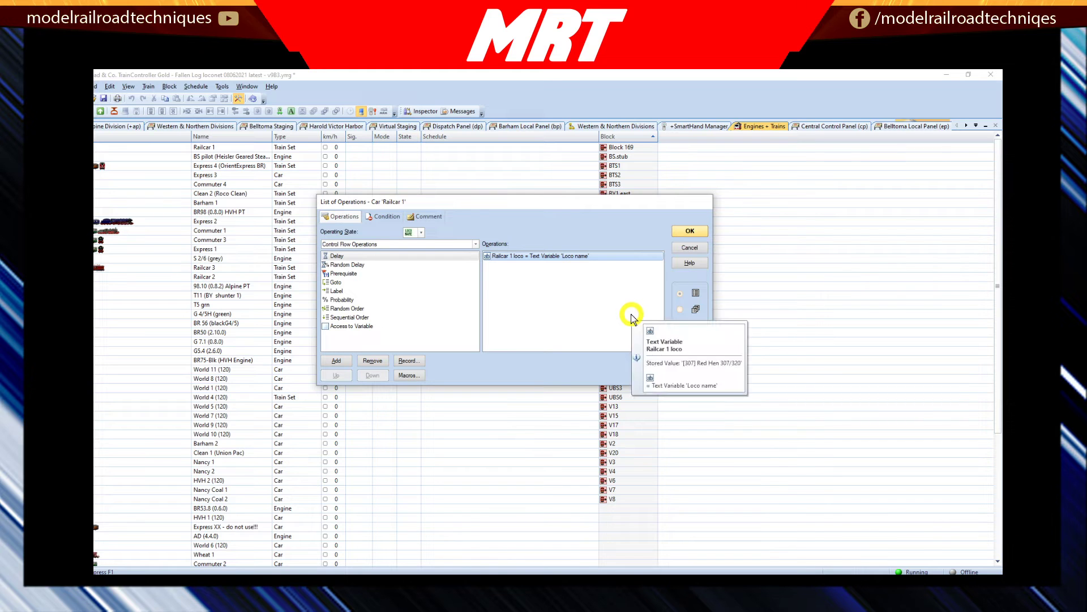
left_click(627, 315)
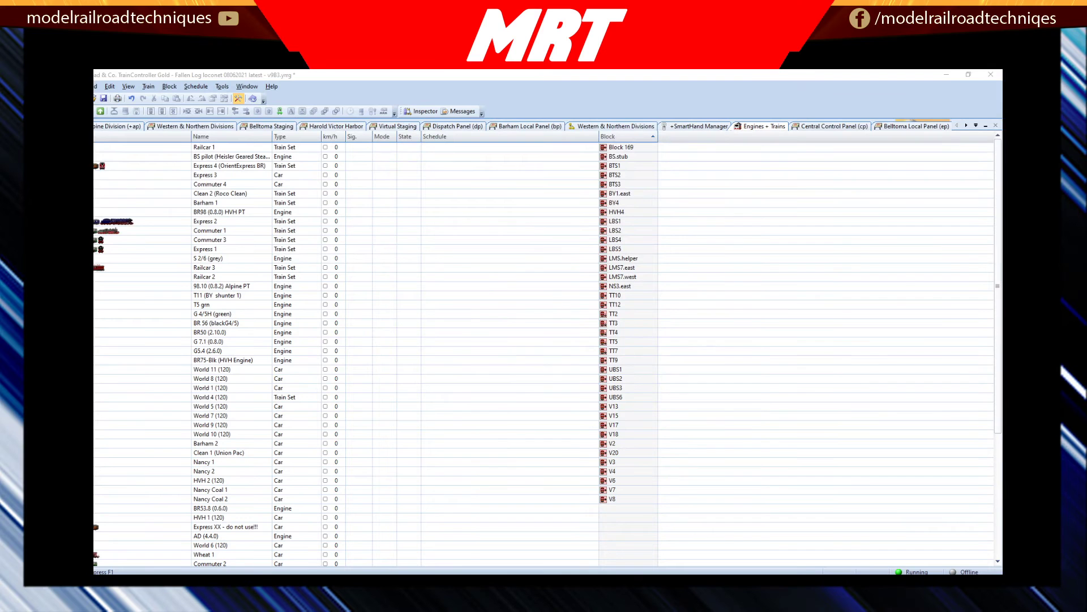
Show the Western & Northern Divisions switchboard and review the operations of the BS3 occupied flagman
left_click(225, 127)
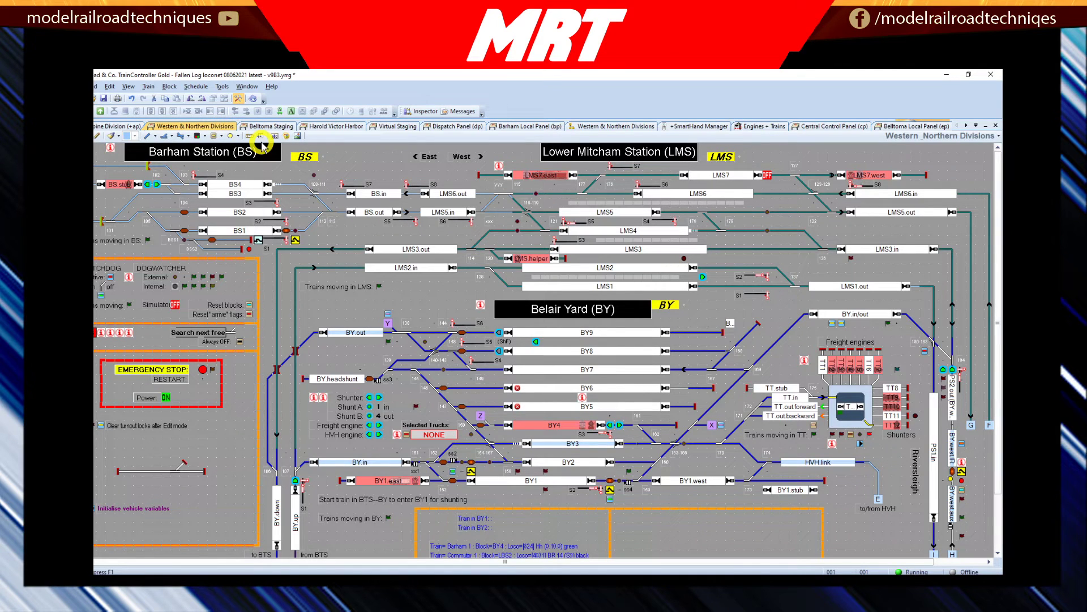
double_click(315, 171)
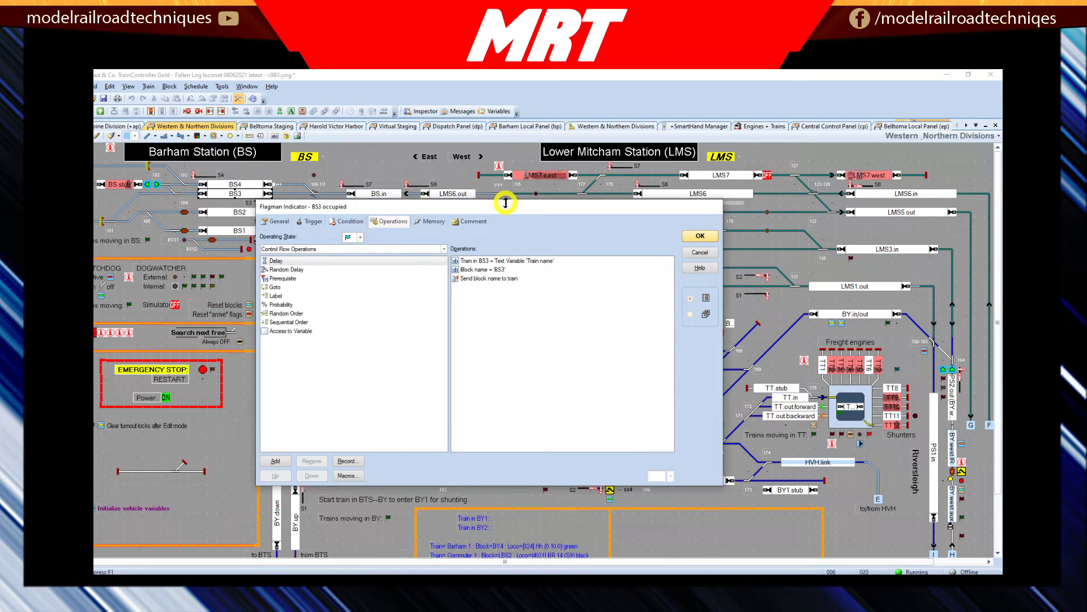
left_click_drag(510, 206, 516, 288)
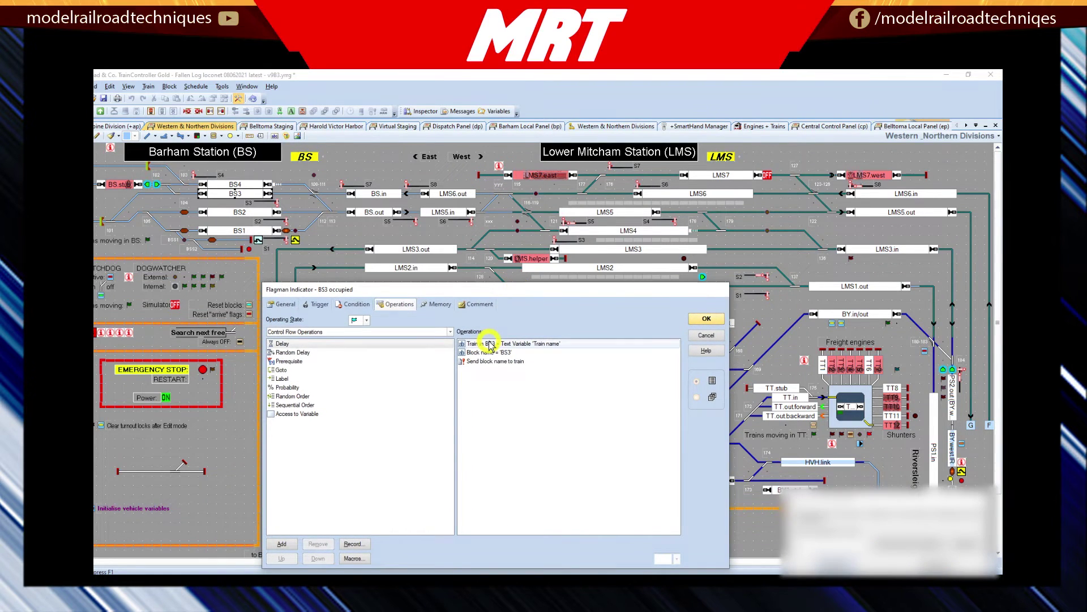
left_click(909, 484)
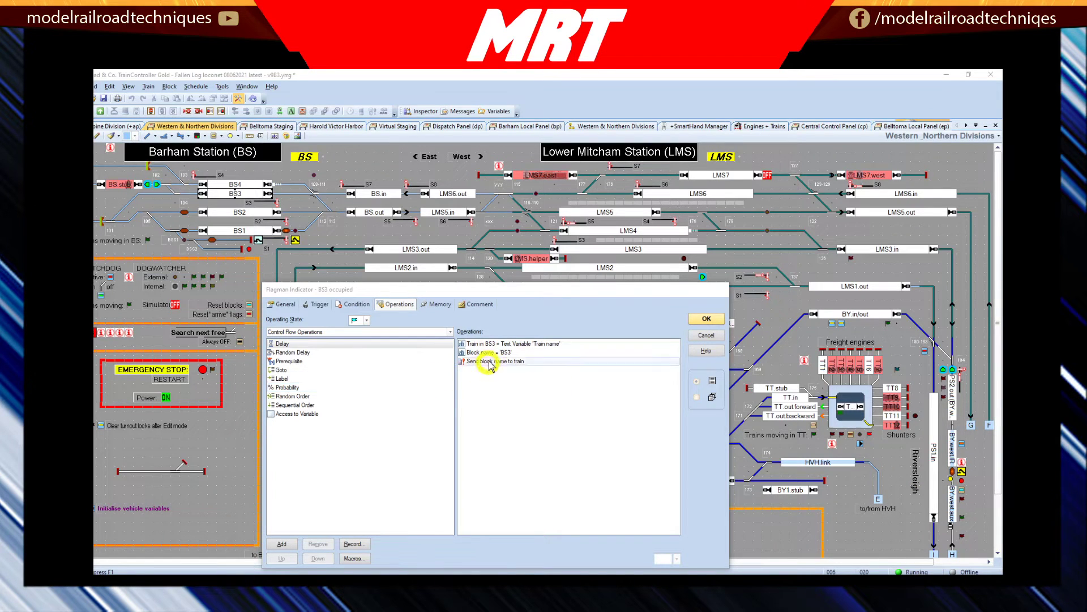
mouse_move(485, 345)
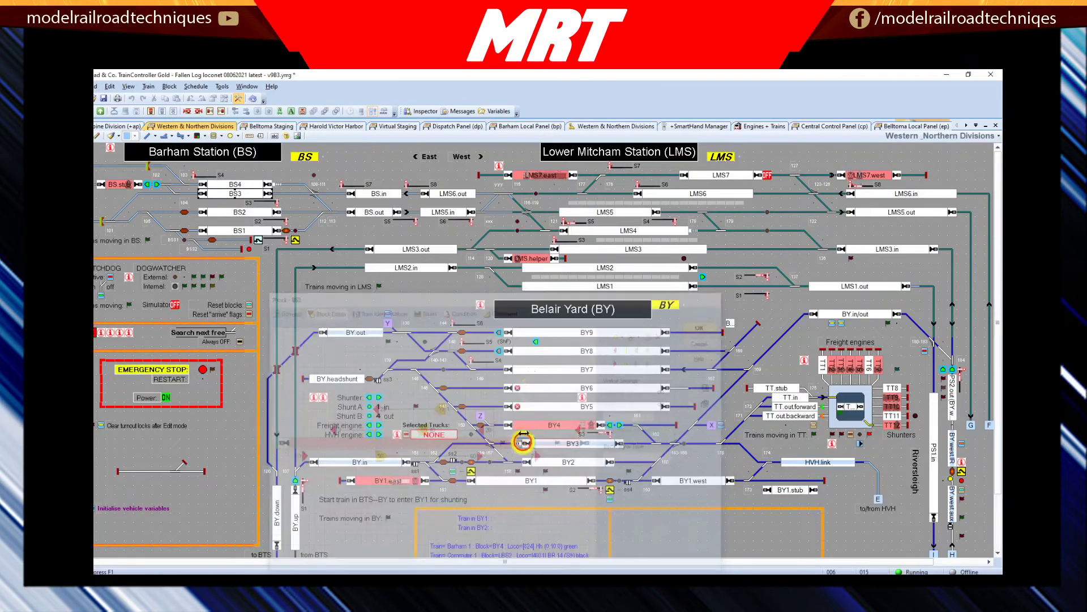
Reopen the BS3 occupied flagman's operations and inspect how Train in BS3 is assigned from the Train name variable
double_click(491, 307)
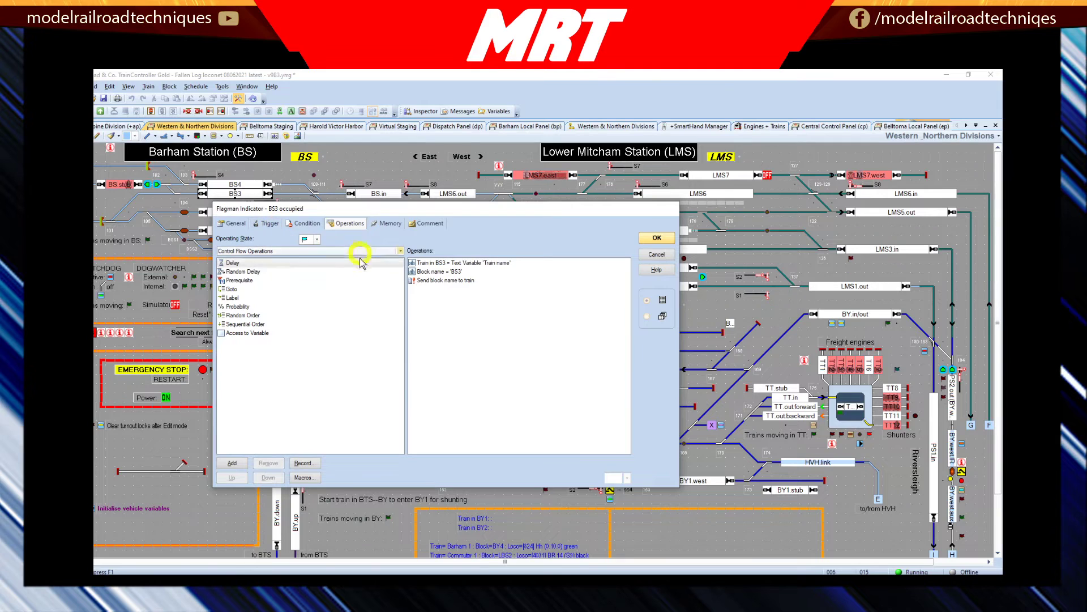
left_click(416, 317)
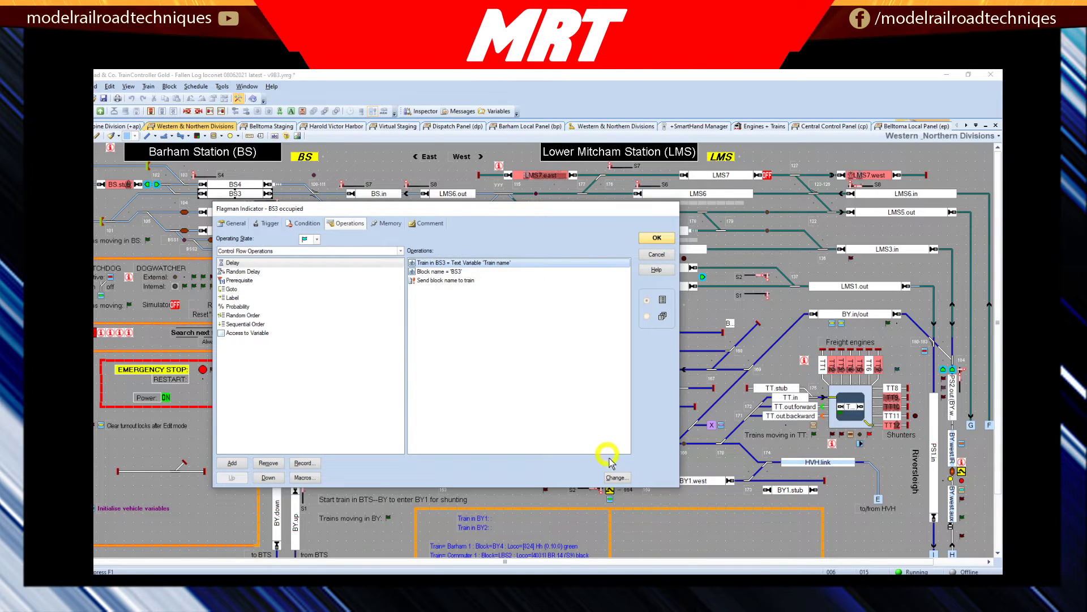
left_click(614, 477)
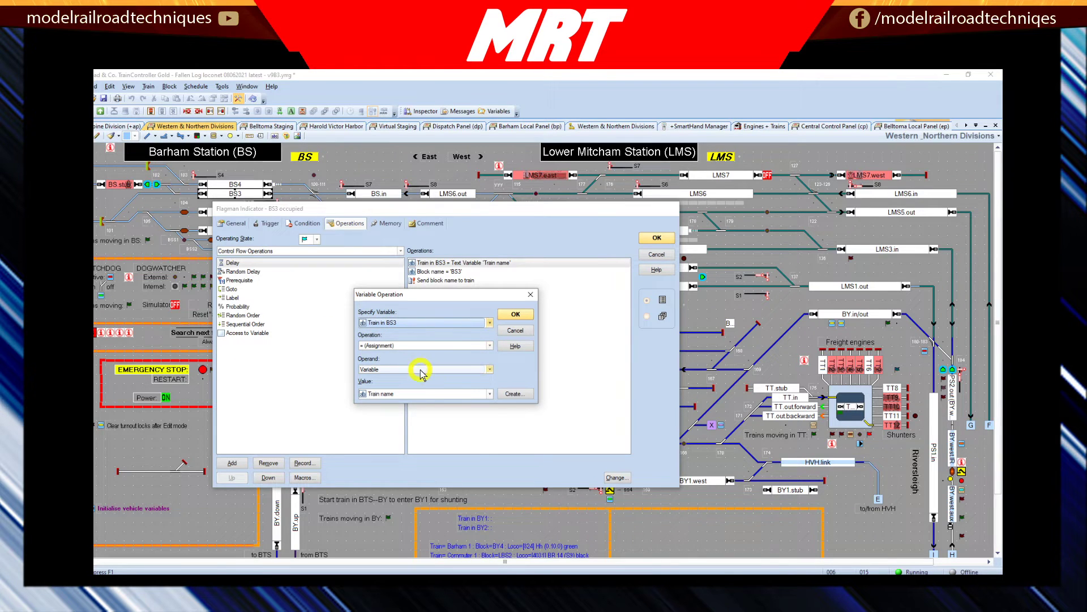
left_click(490, 394)
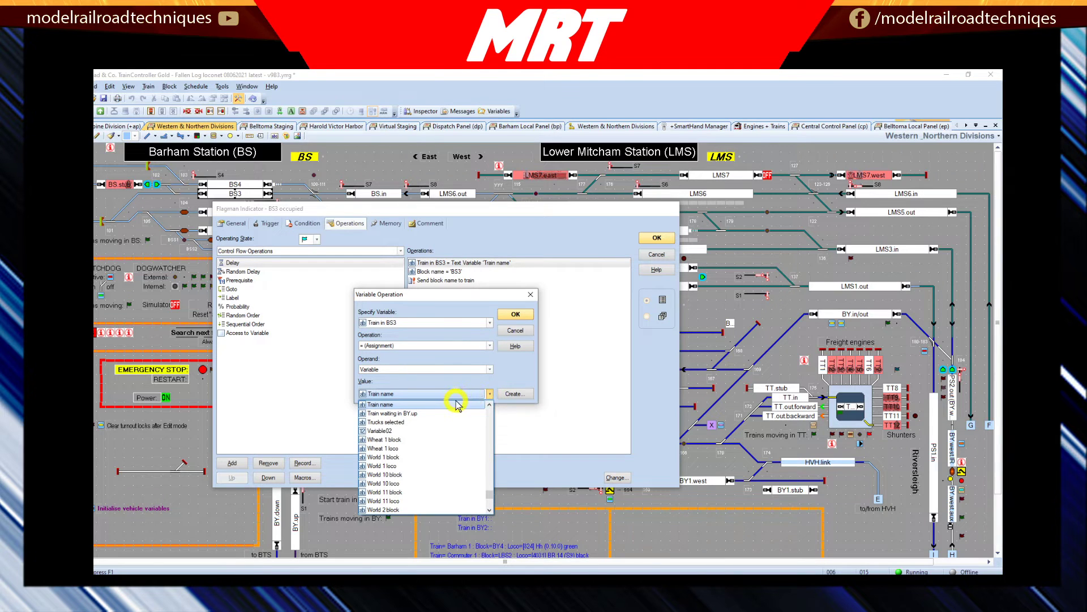
left_click(530, 295)
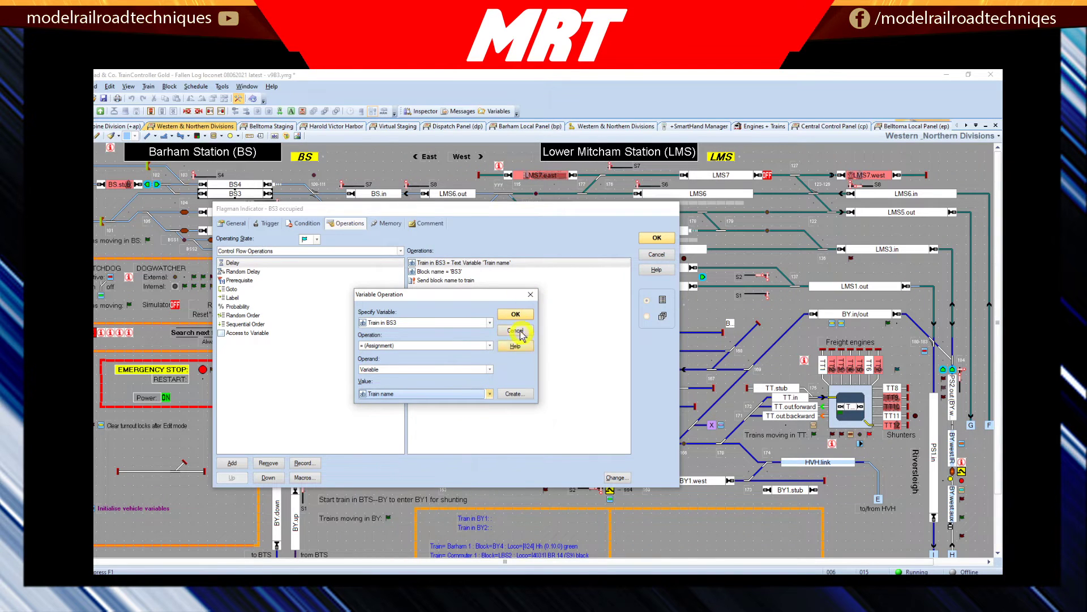
left_click(523, 311)
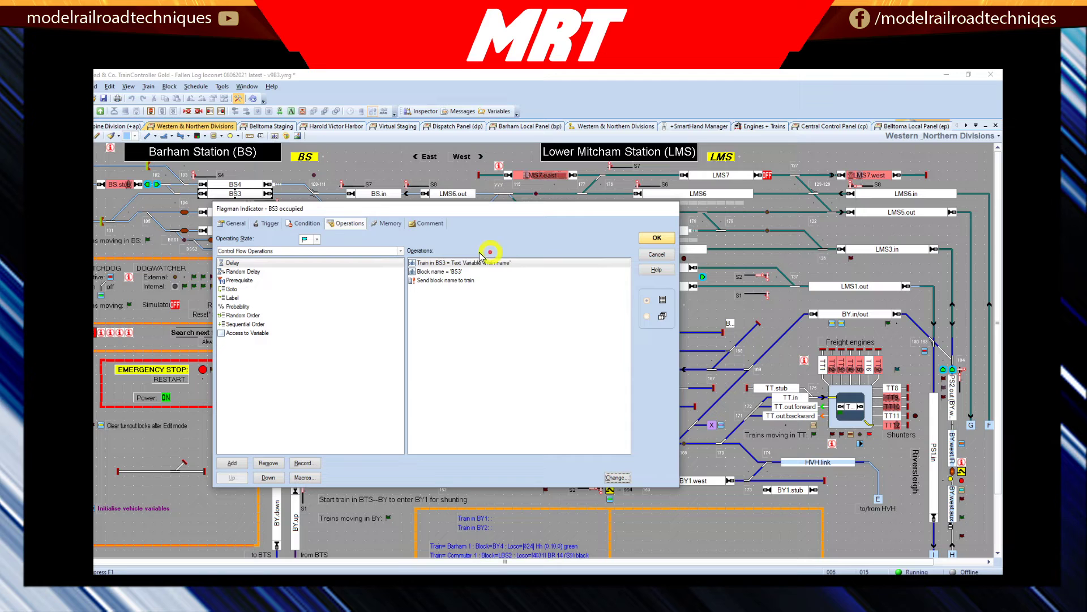
Inspect the Block name assignment in the BS3 occupied flagman's operations and close its variable operation dialog
left_click(431, 273)
left_click(449, 282)
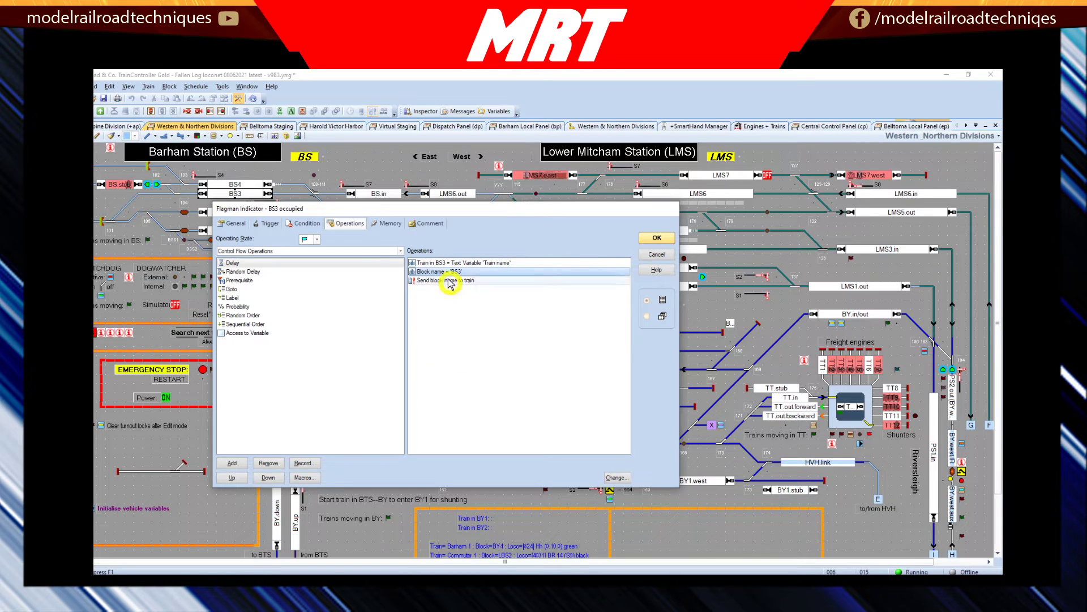
left_click(461, 272)
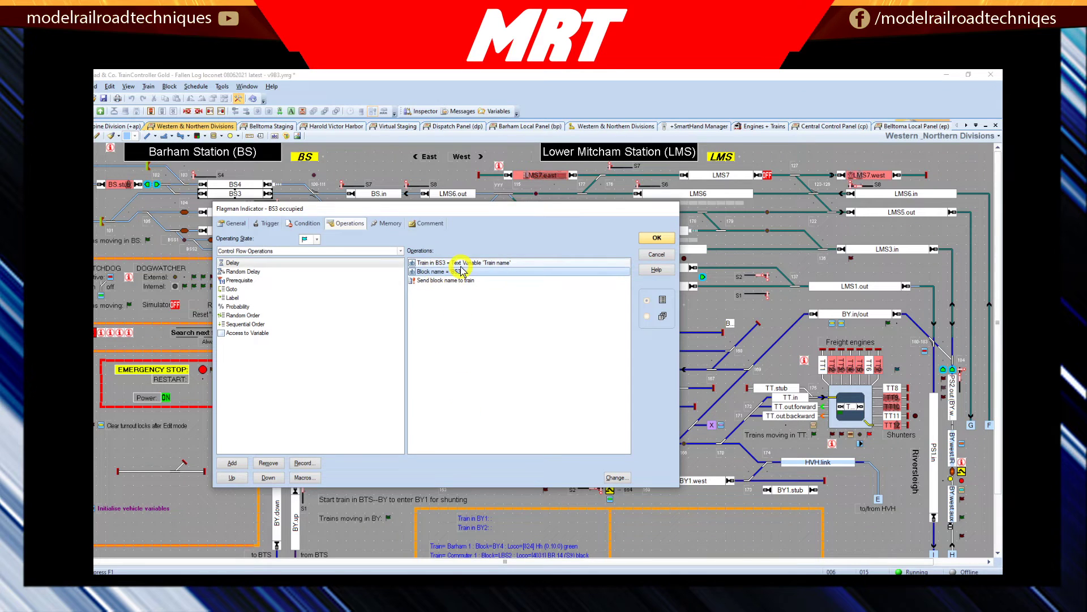
left_click(615, 477)
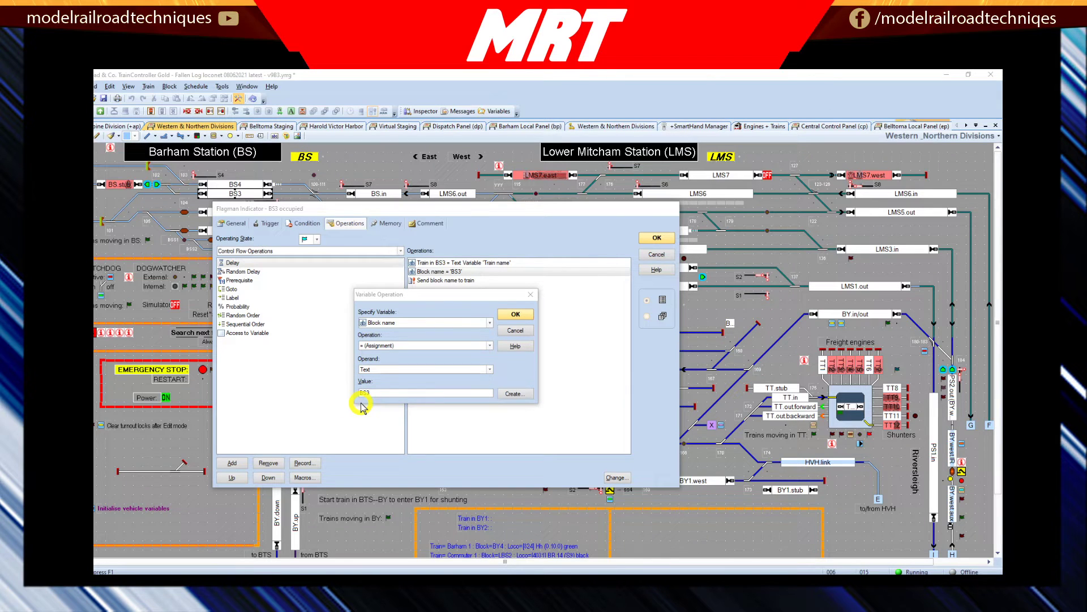
left_click(516, 314)
right_click(517, 317)
left_click(548, 468)
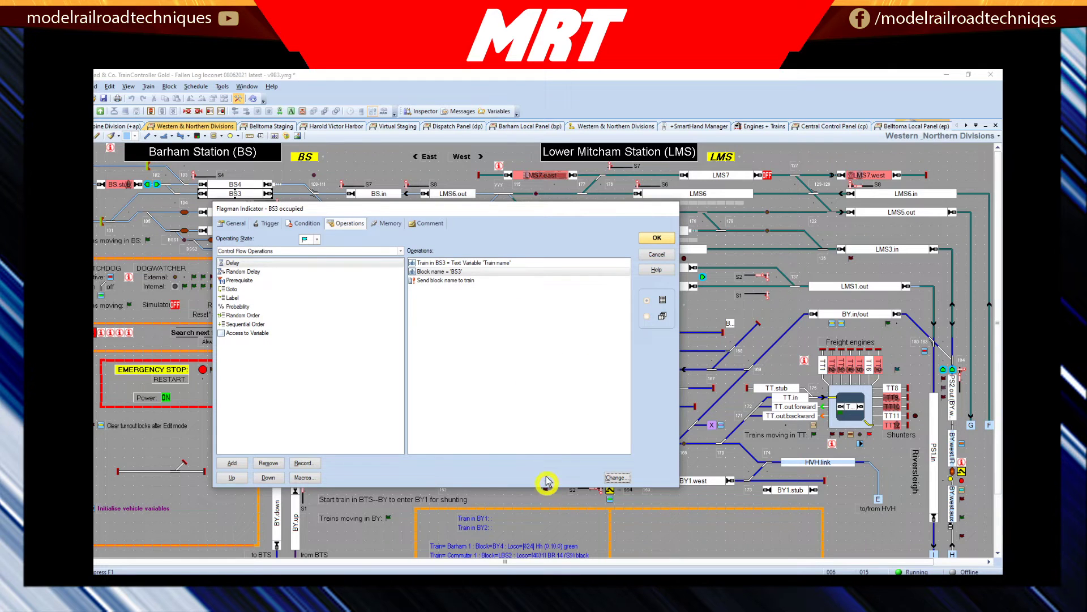
Review the Send block name to train operation of the BS3 occupied flagman against the Barham Station blocks
left_click(445, 280)
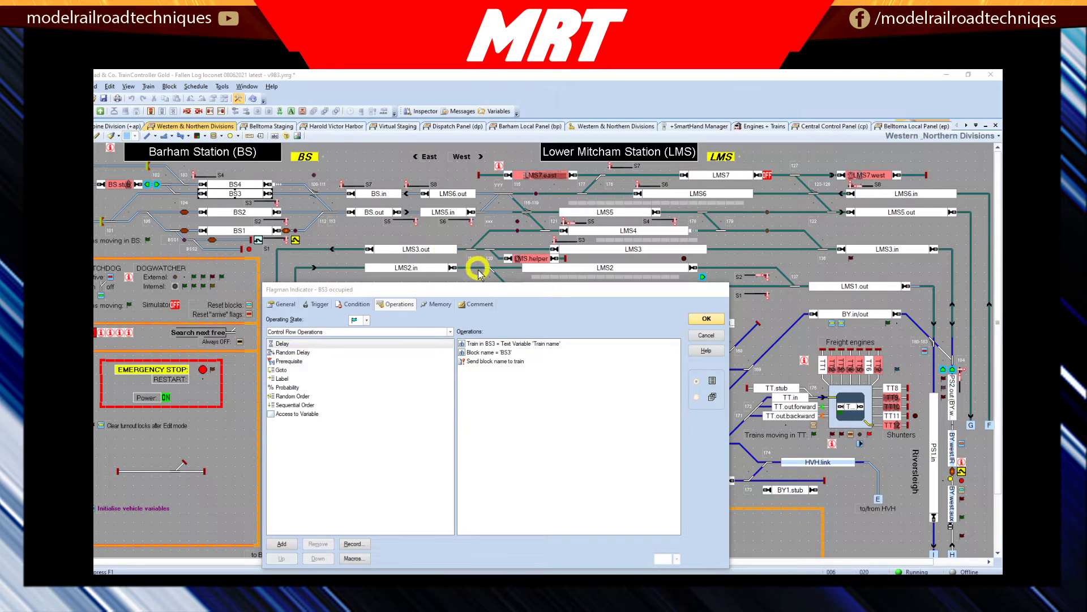
left_click_drag(485, 286, 486, 293)
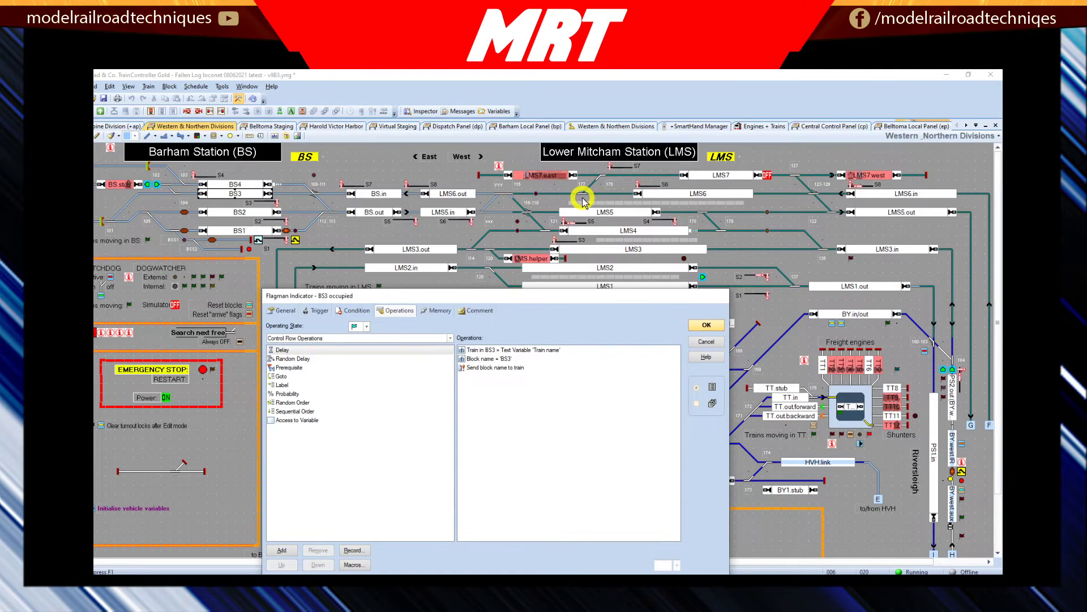
Review the train entries on the Central Control Panel and locate Barham 1 in block BY4 on the Western & Northern Divisions switchboard
left_click(824, 126)
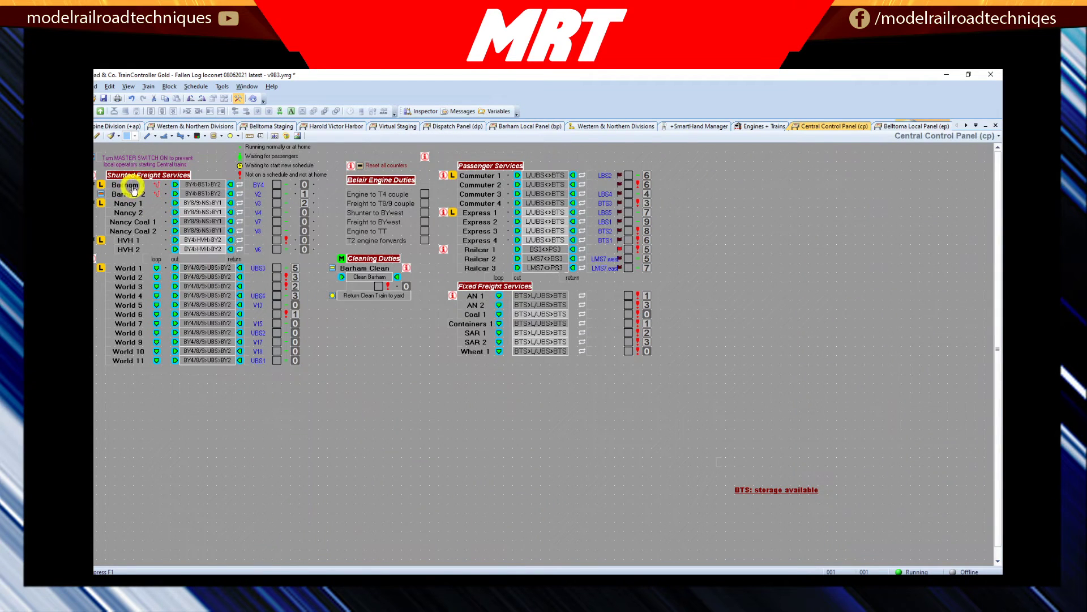
left_click(217, 127)
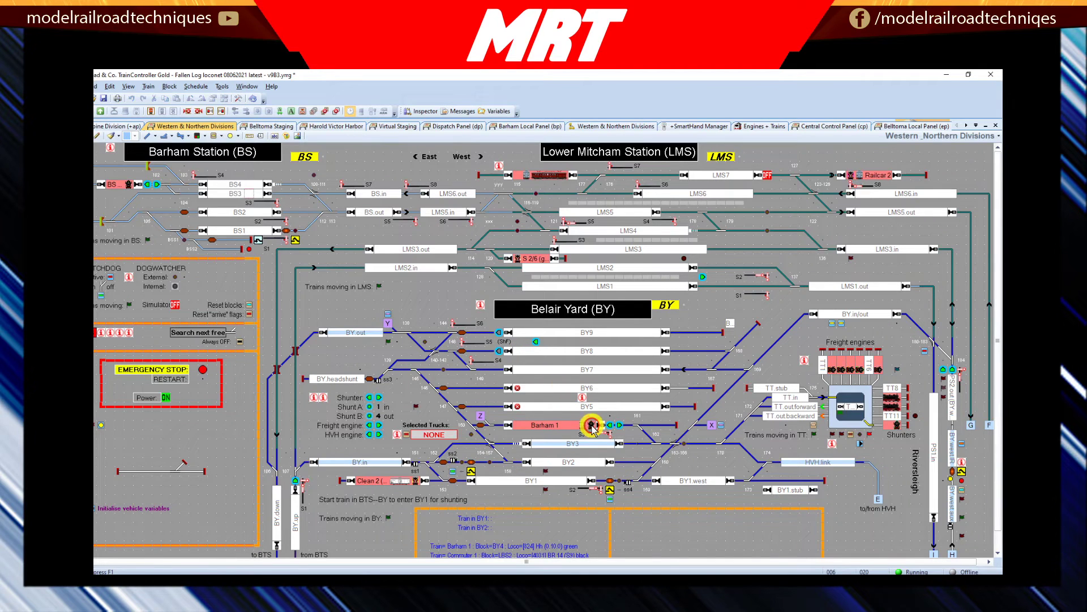
left_click_drag(592, 426, 643, 408)
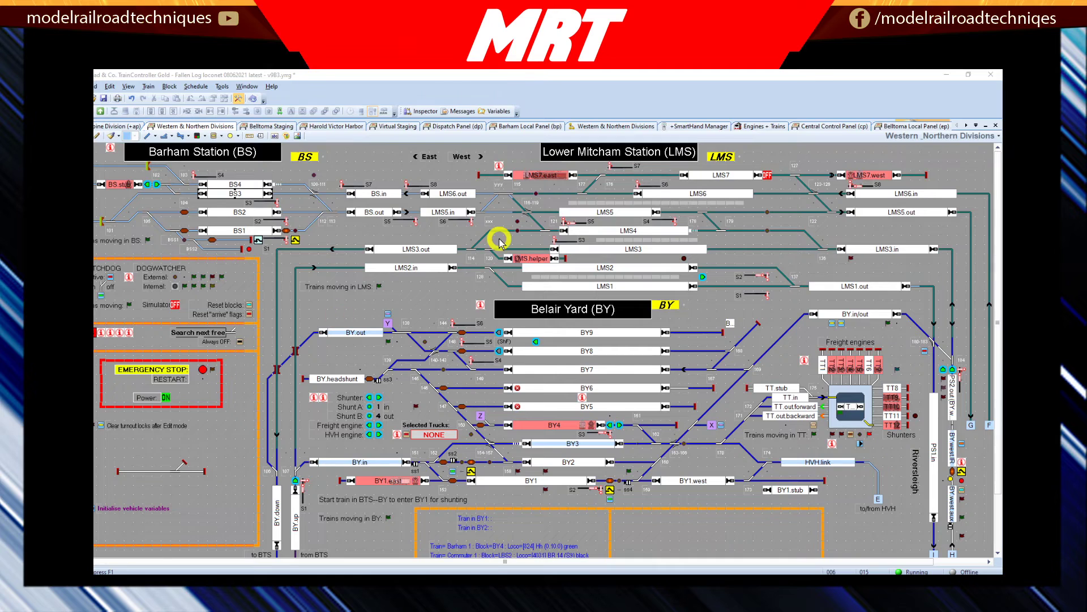
Place Railcar 2 in block BS3 on the Western & Northern Divisions switchboard and check BS3 on the Barham Local Panel
left_click(504, 128)
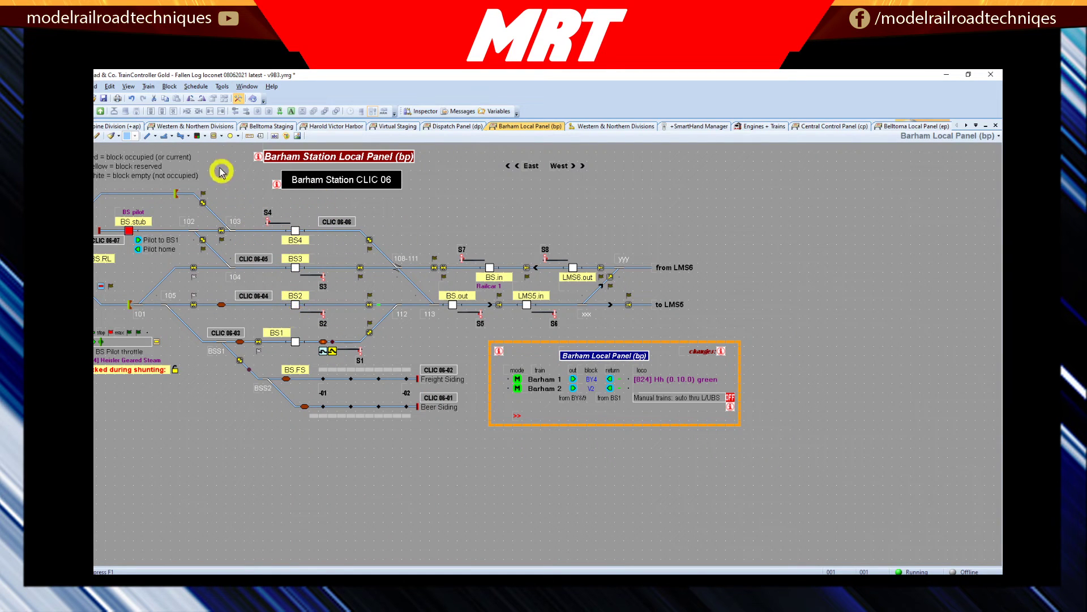
left_click(203, 127)
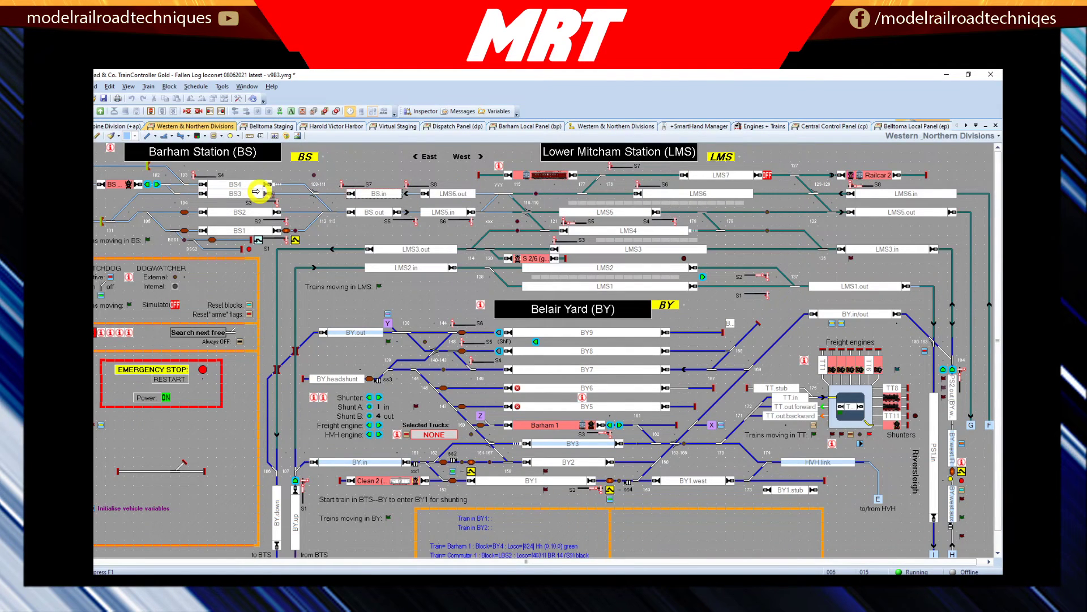
left_click_drag(253, 195, 253, 195)
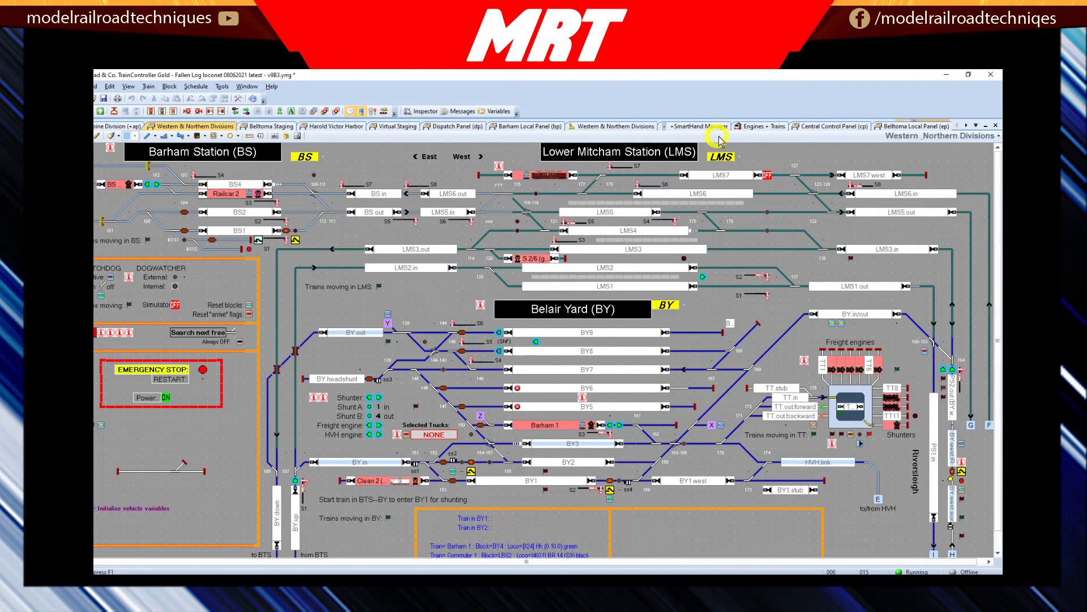
left_click(520, 128)
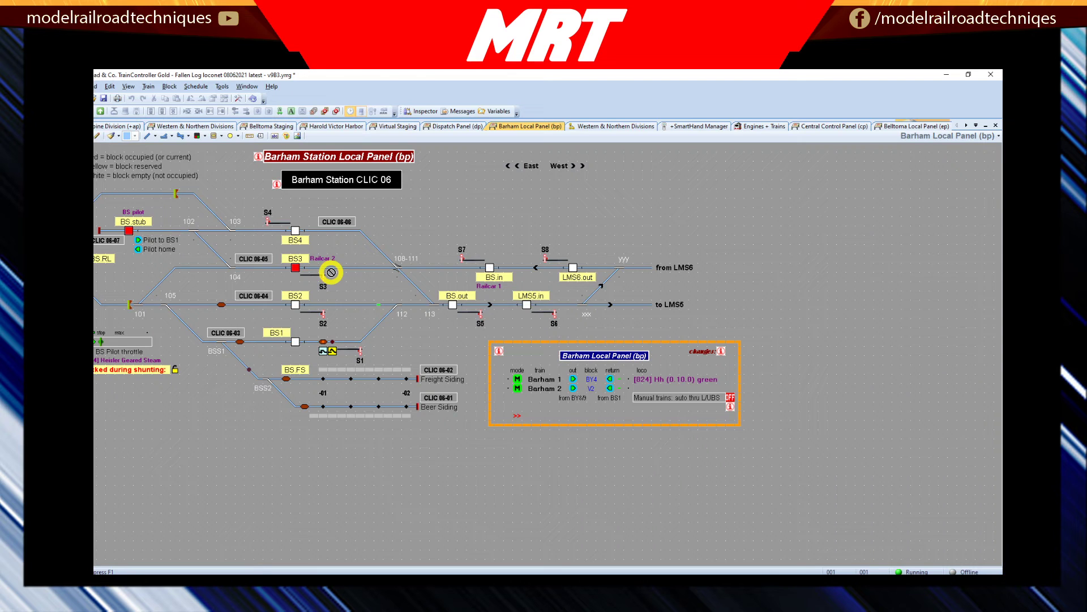
Turn on Edit Mode and inspect the variable reference in the text element beside BS3 on the Barham Local Panel
left_click(238, 99)
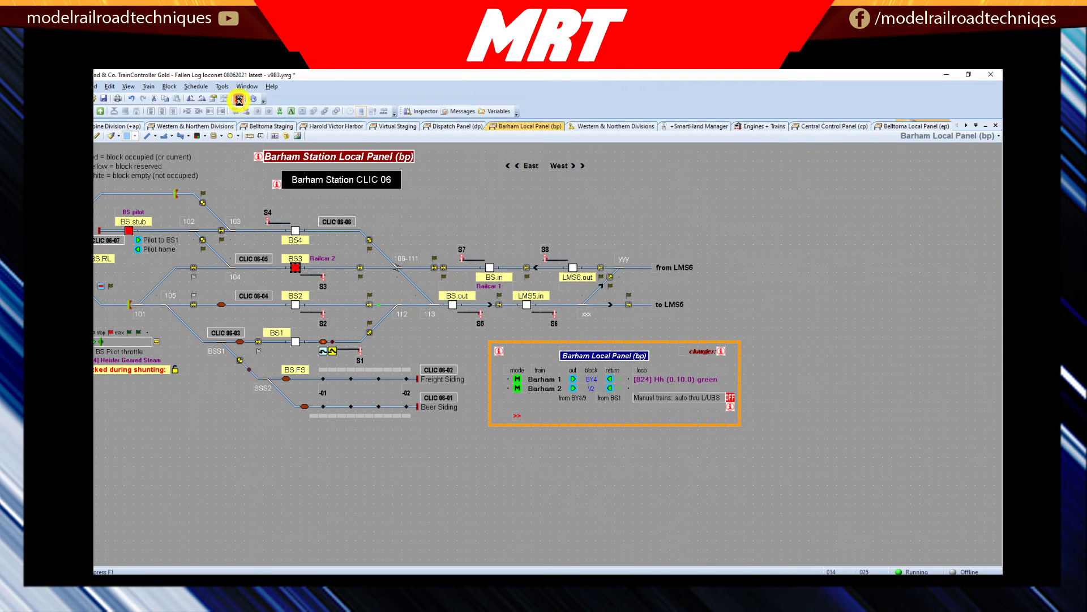
left_click(239, 99)
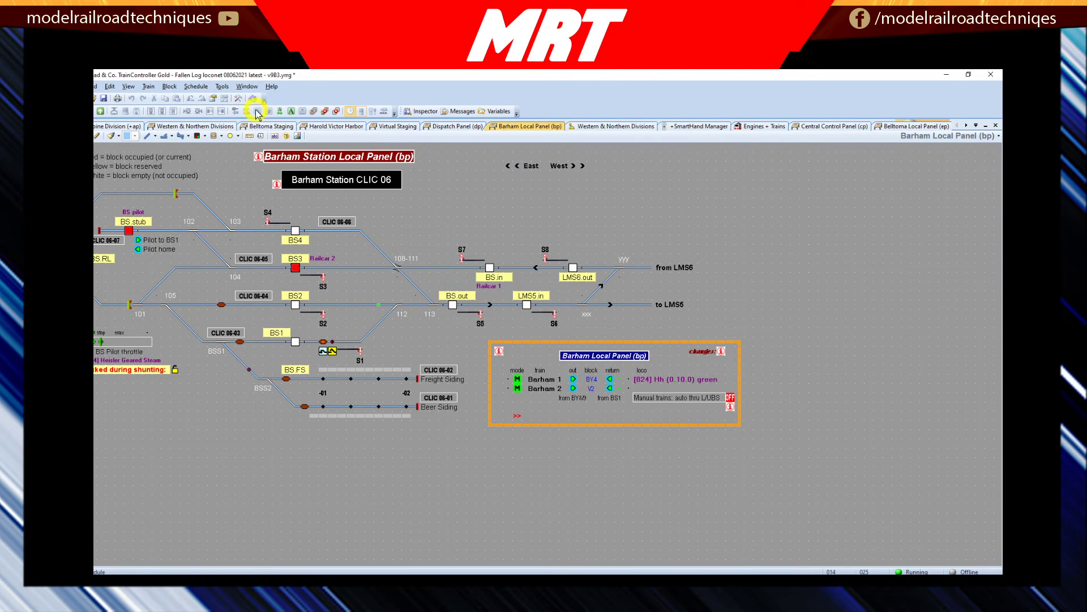
left_click(238, 99)
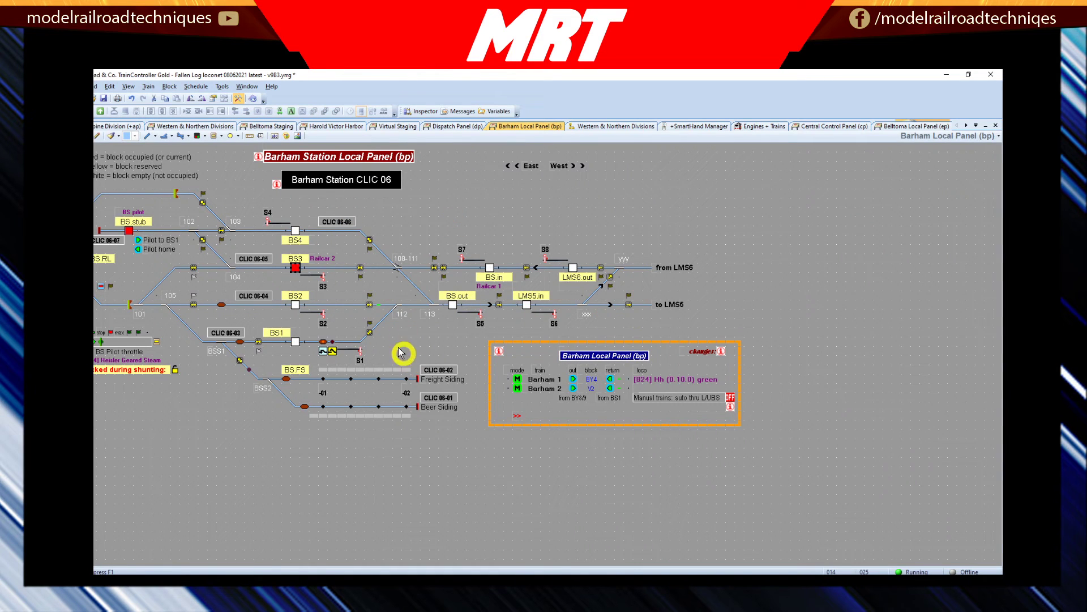
double_click(319, 257)
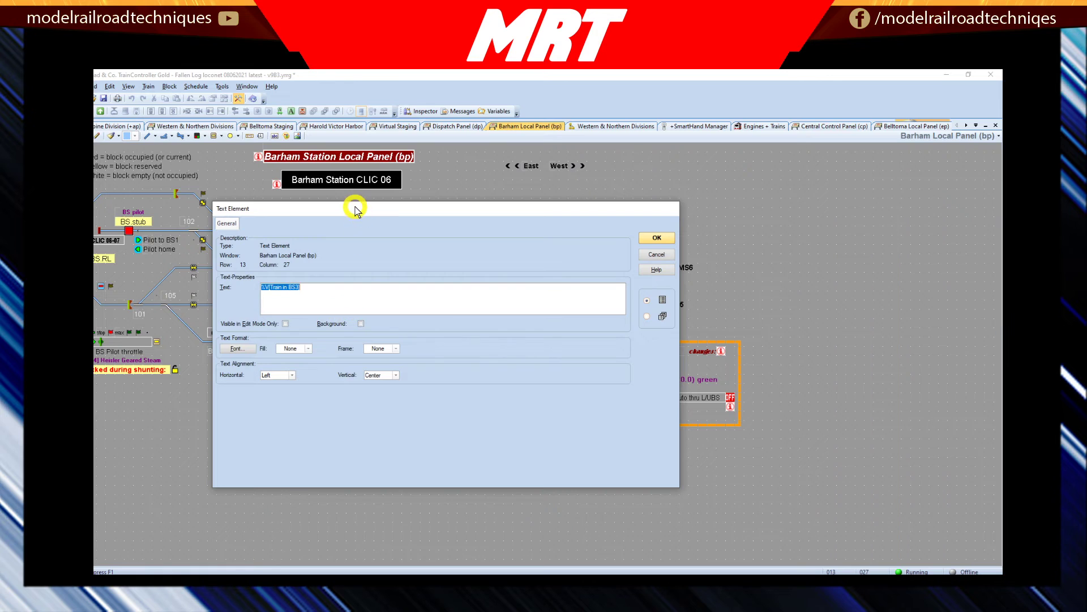
left_click_drag(357, 207, 362, 218)
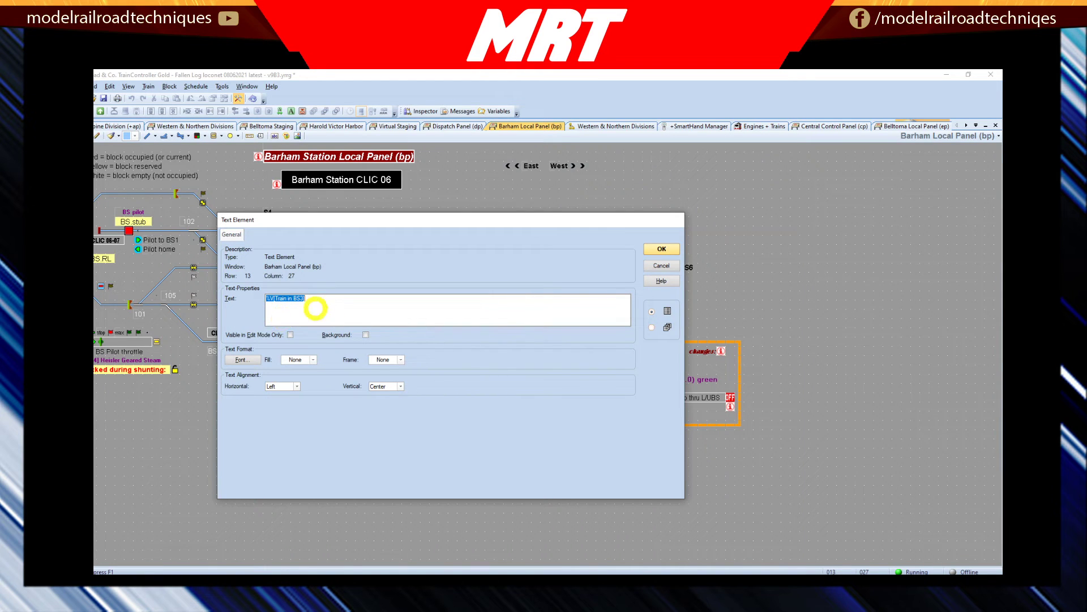
left_click(661, 249)
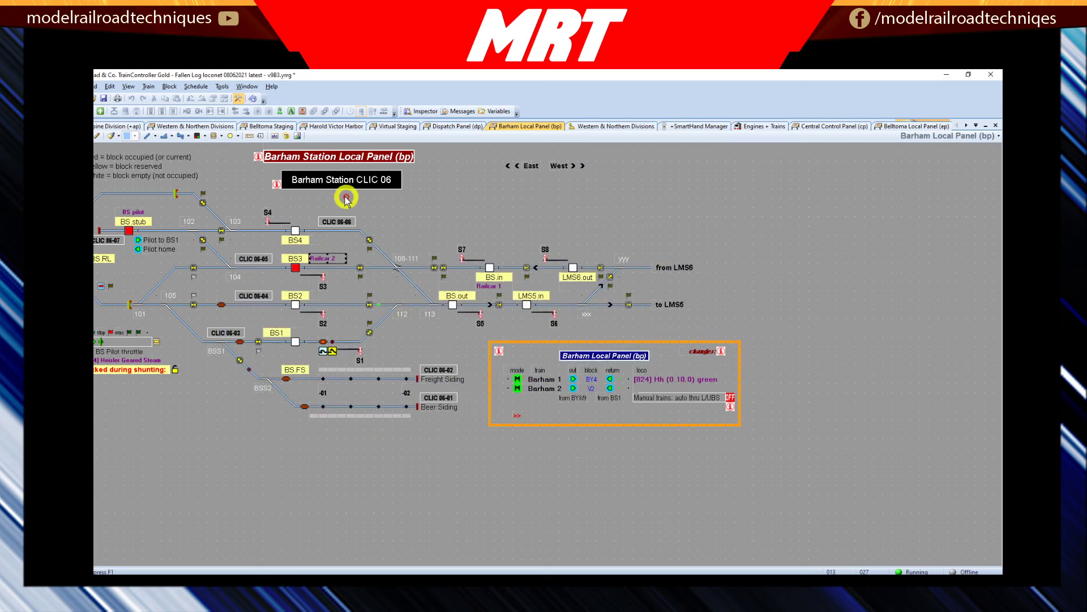
left_click(295, 442)
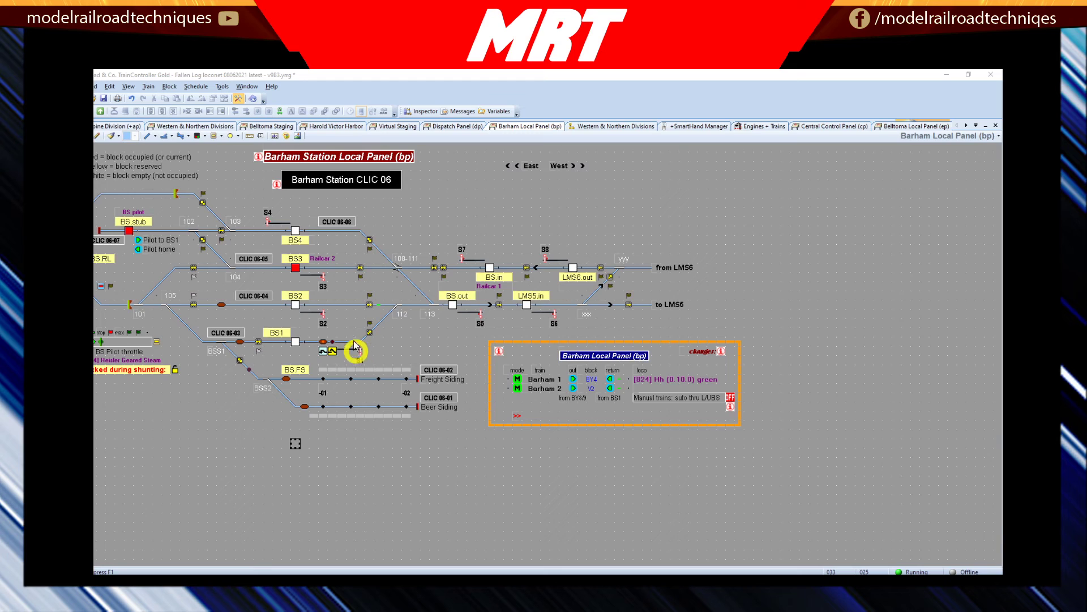
left_click(275, 137)
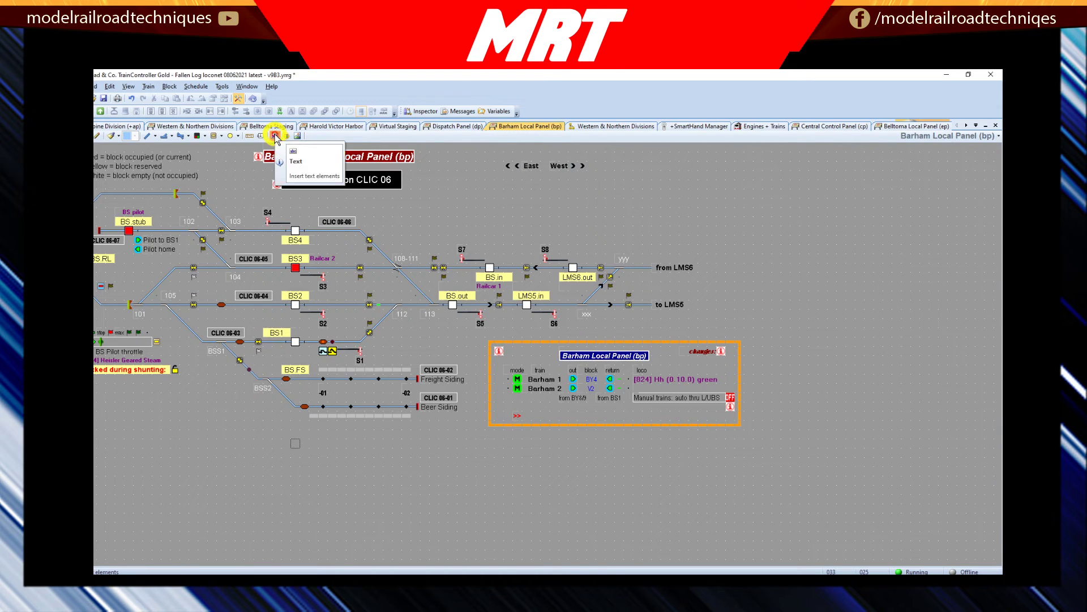
left_click(294, 444)
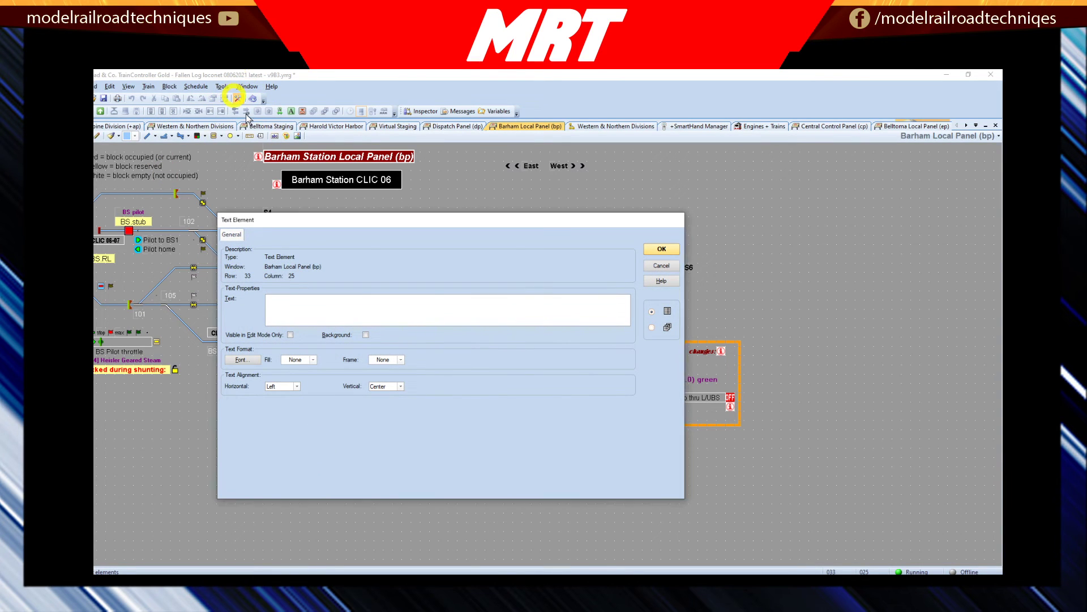
left_click(662, 264)
left_click(221, 86)
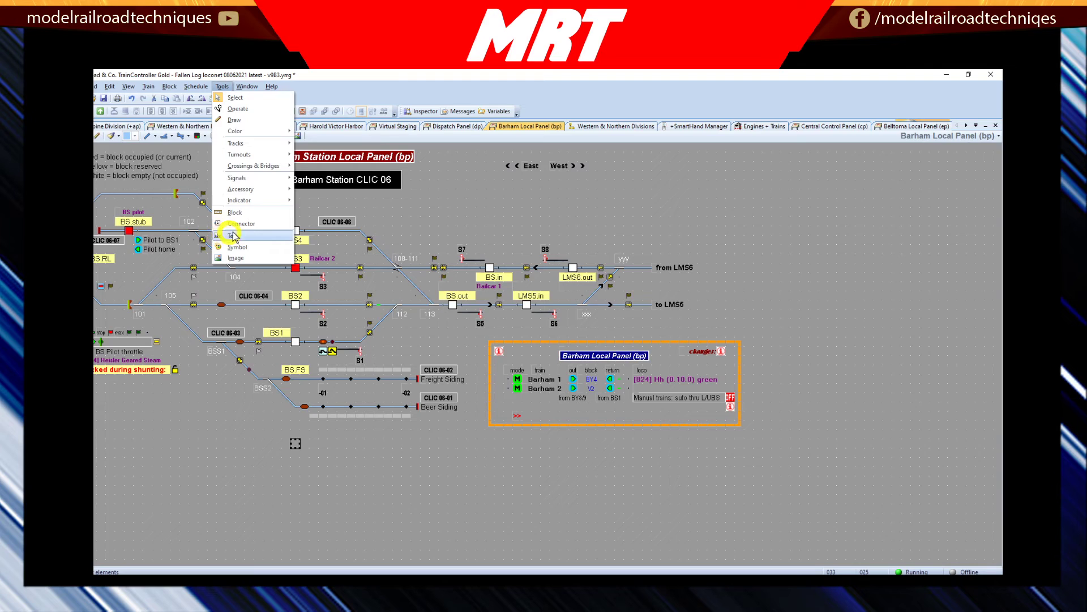
left_click(188, 136)
left_click(310, 78)
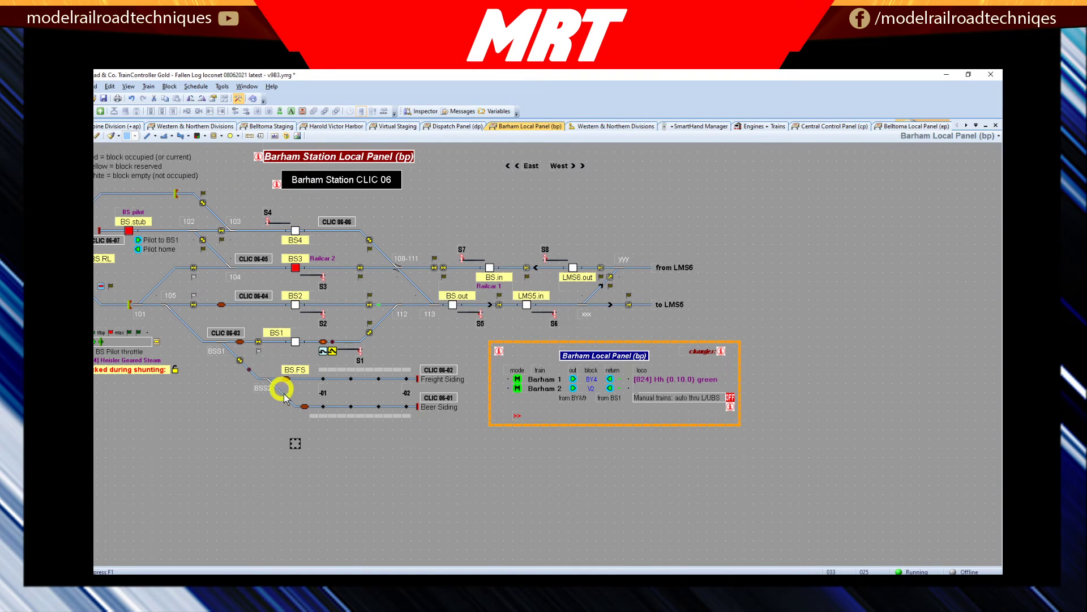
Insert a text element below the Beer Siding and set its text to the variable reference %V[Train in BS3]
left_click(294, 442)
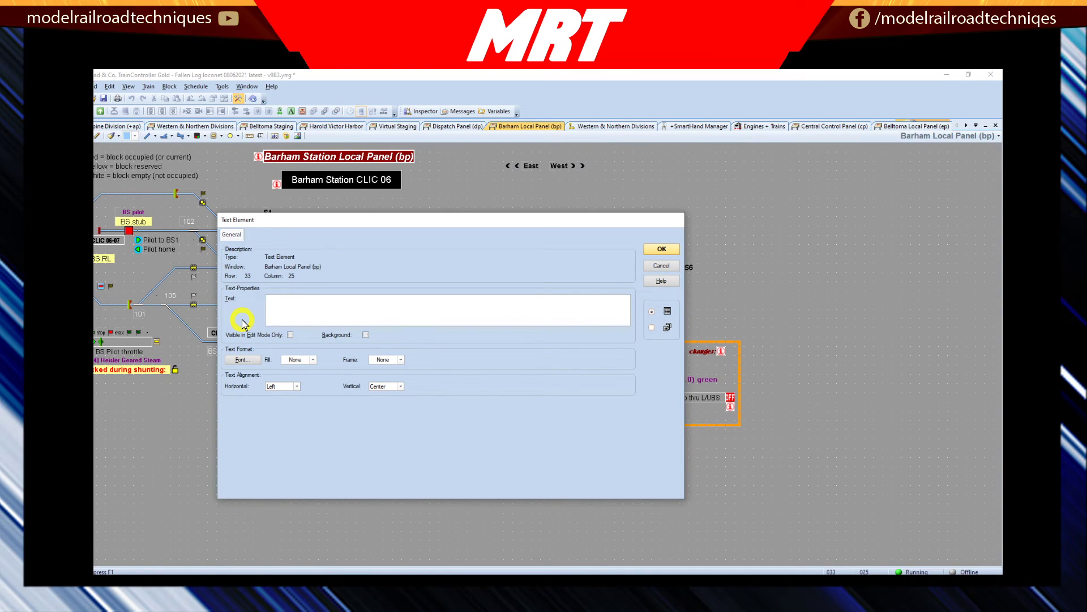
left_click(674, 252)
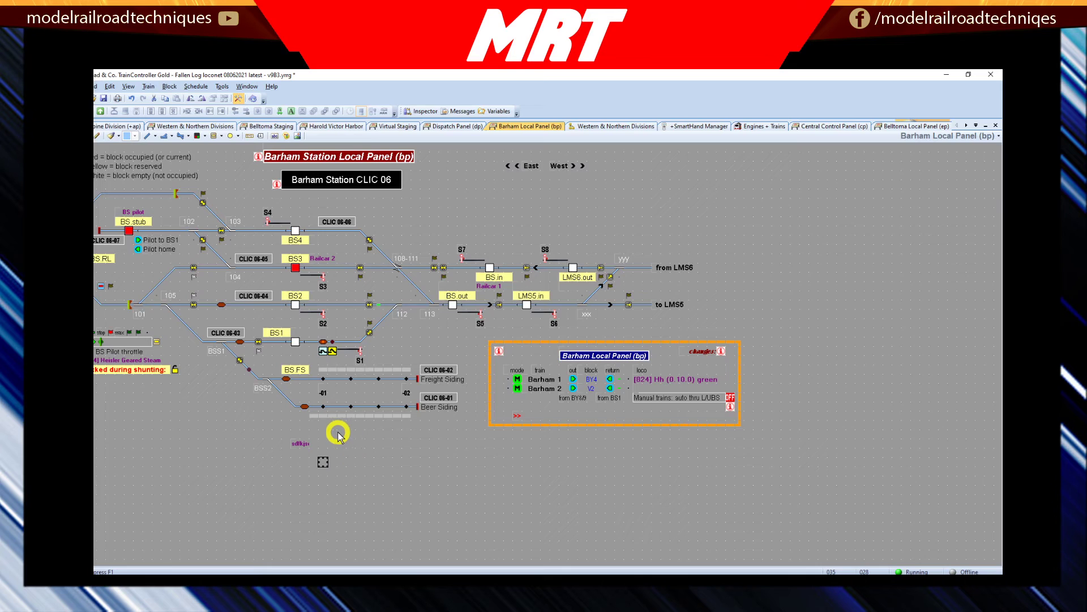
double_click(299, 444)
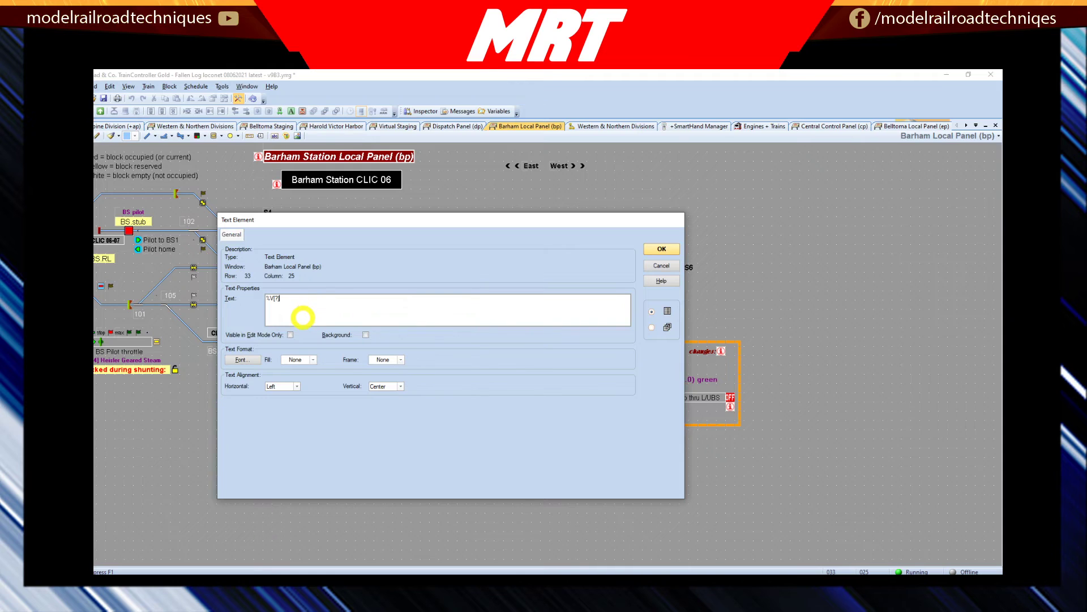
left_click(302, 312)
double_click(276, 297)
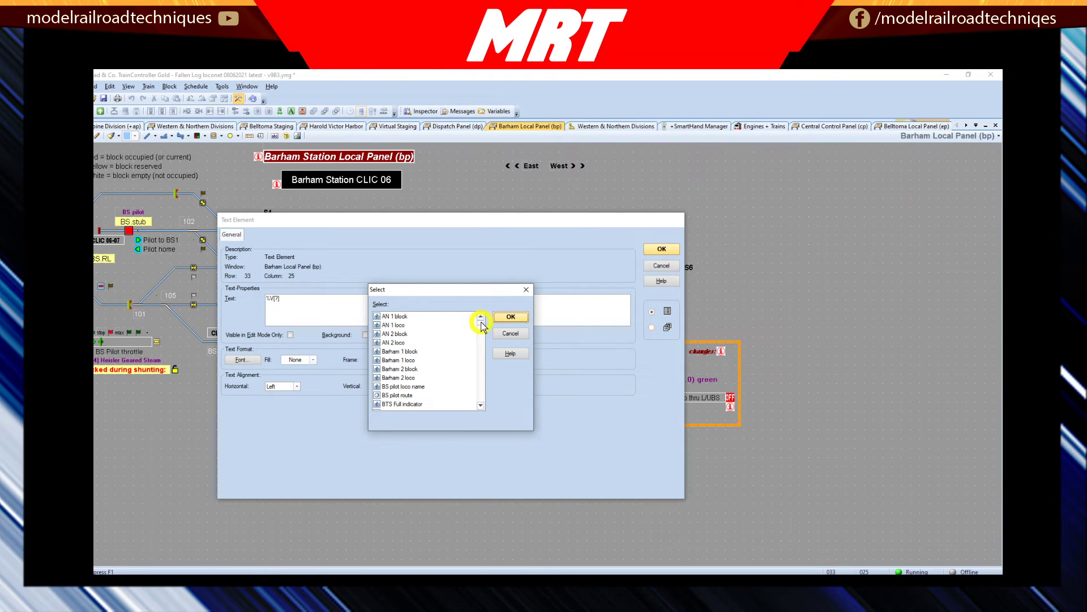
left_click_drag(481, 323, 482, 359)
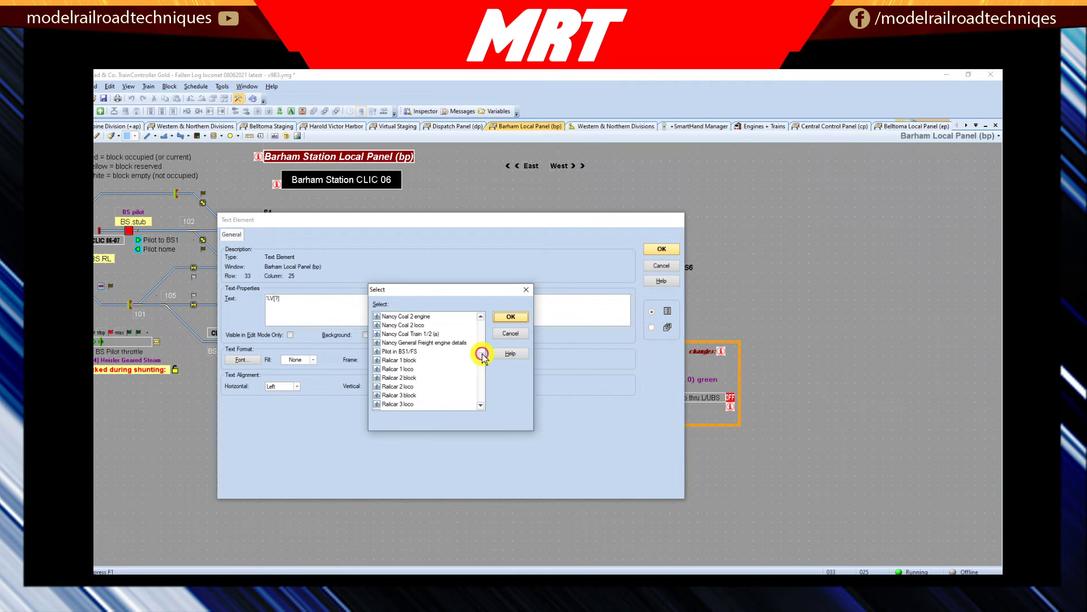
left_click_drag(482, 355, 482, 366)
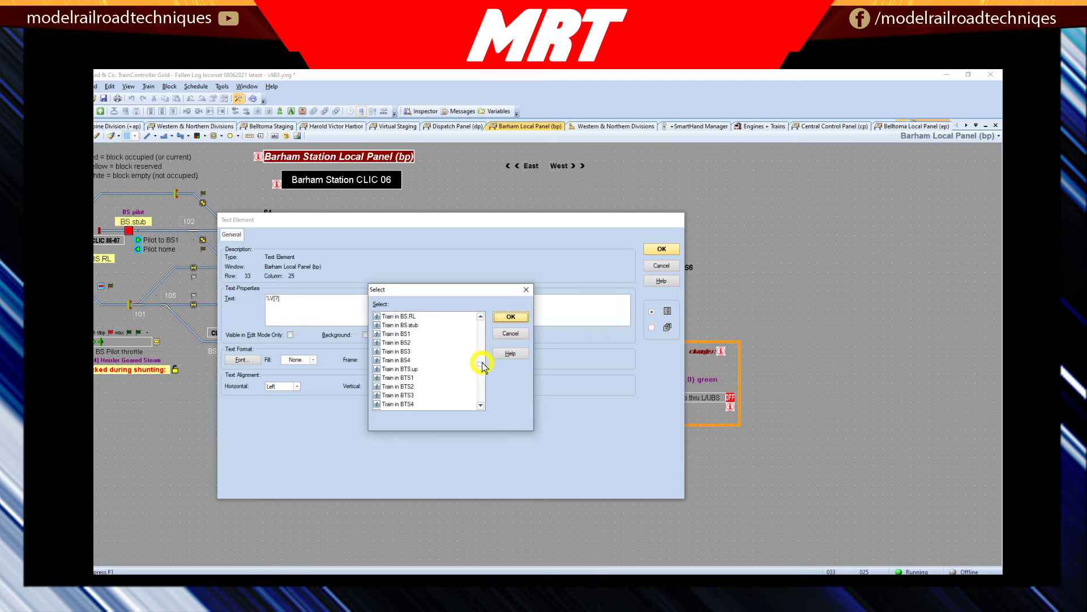
left_click(405, 351)
key("Return")
key("Return")
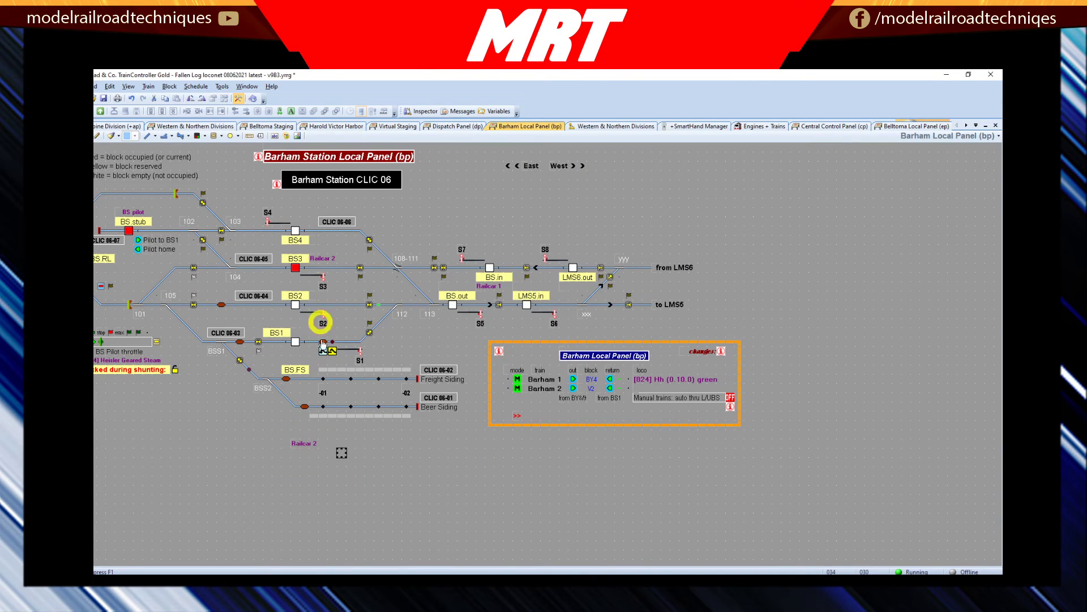
Change the variable shown by the text element below the Beer Siding to Train in BY4
double_click(311, 444)
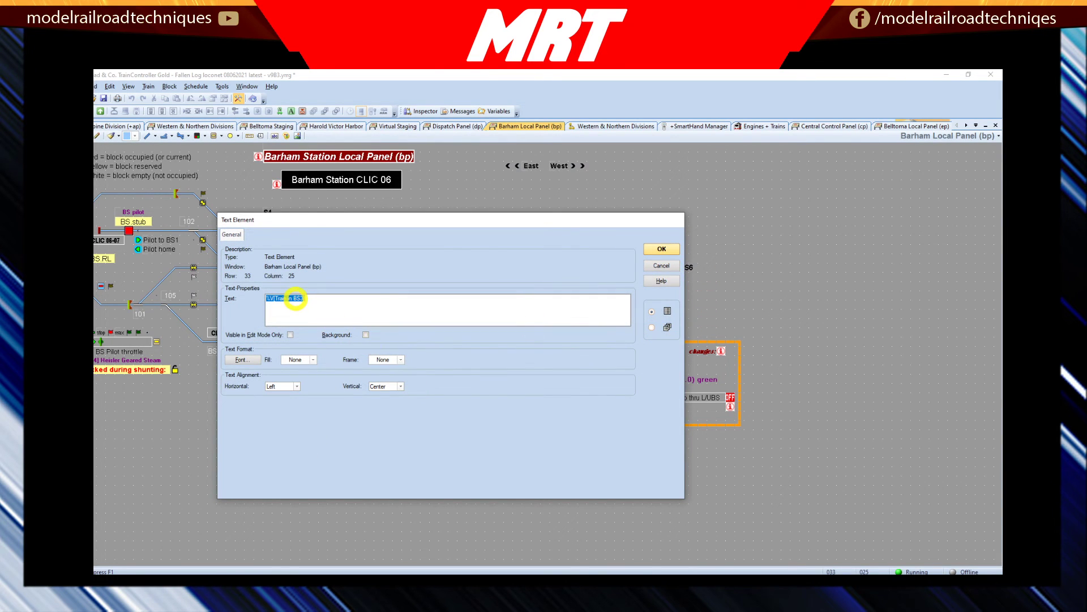
double_click(295, 298)
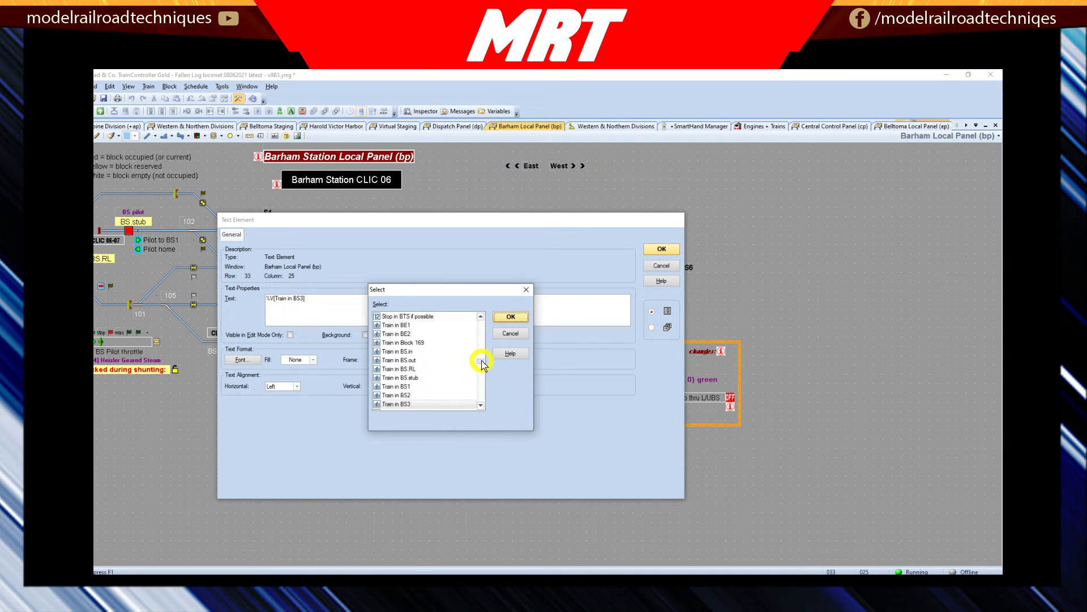
left_click_drag(481, 363, 482, 371)
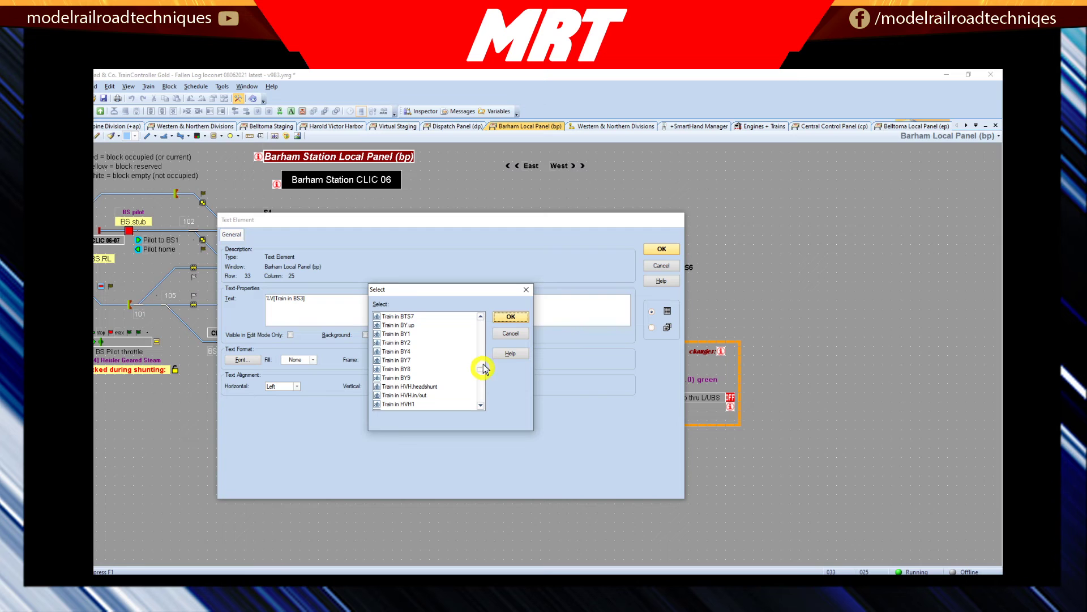
left_click(397, 352)
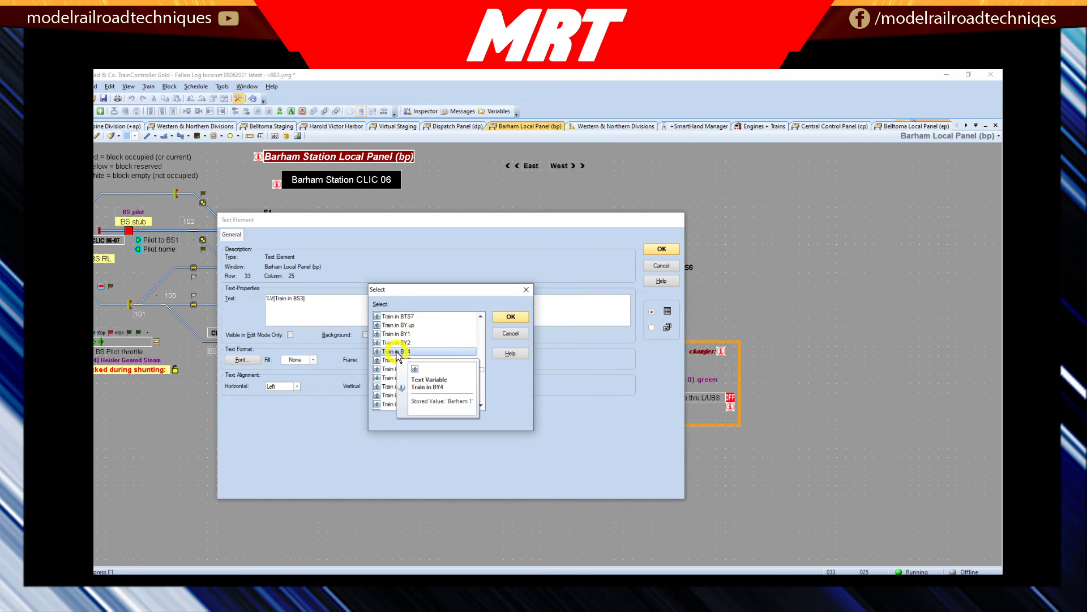
key("Return")
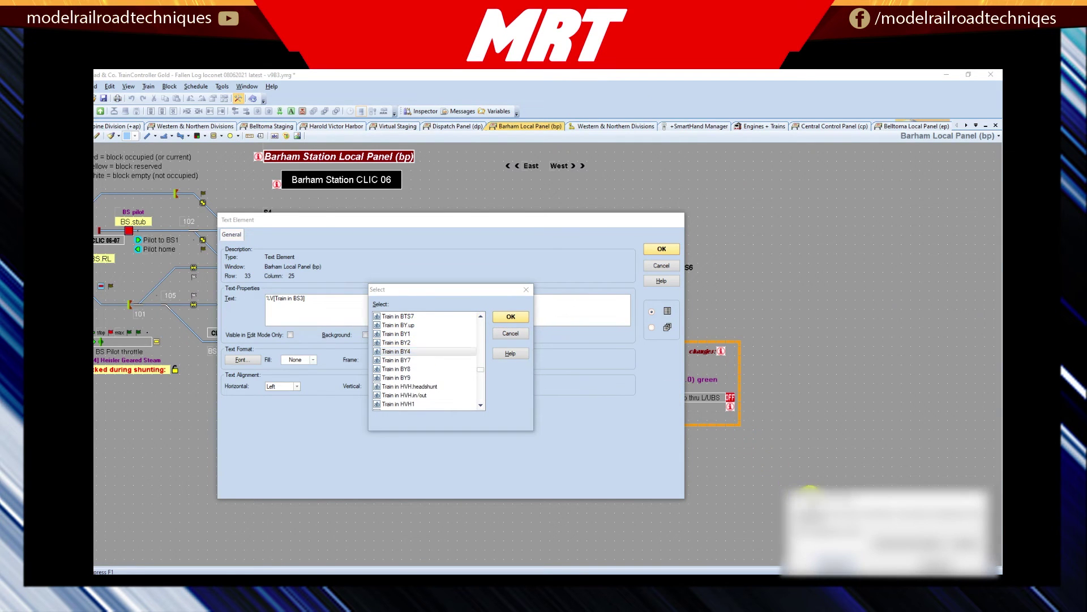
key("Return")
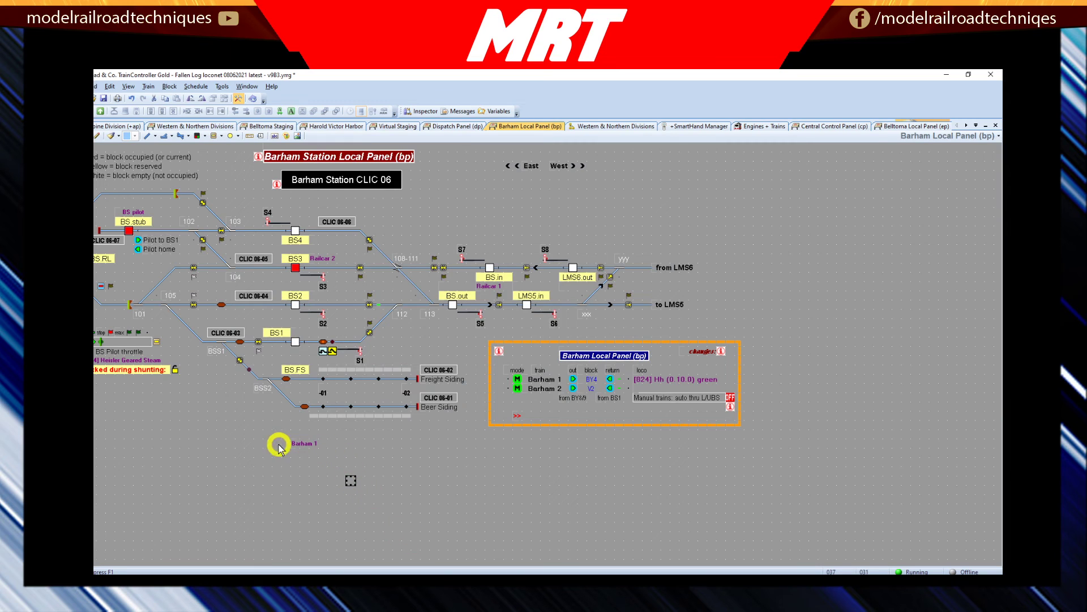
Delete the sample text element below the Beer Siding
left_click(309, 442)
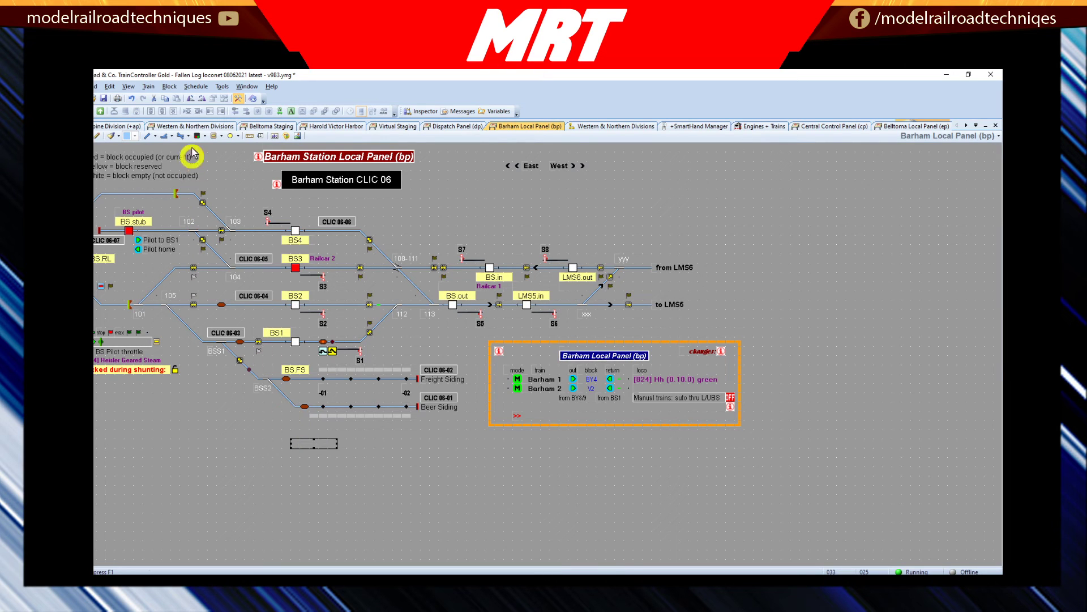
left_click(674, 443)
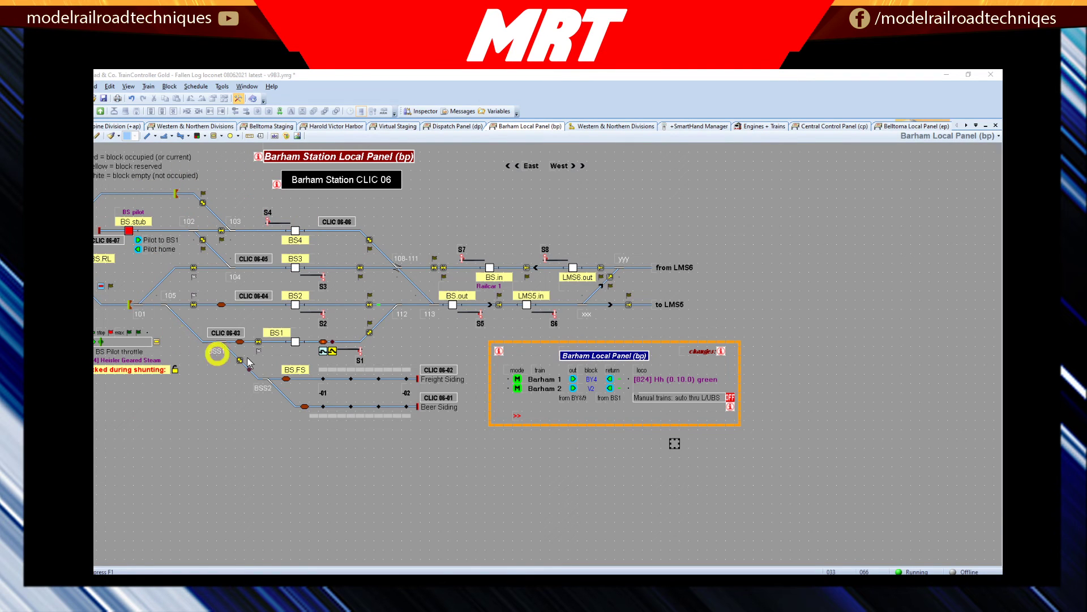
View the Western & Northern Divisions switchboard, turn off Edit Mode, and examine the train shown in block BY4 of Belair Yard
left_click(221, 127)
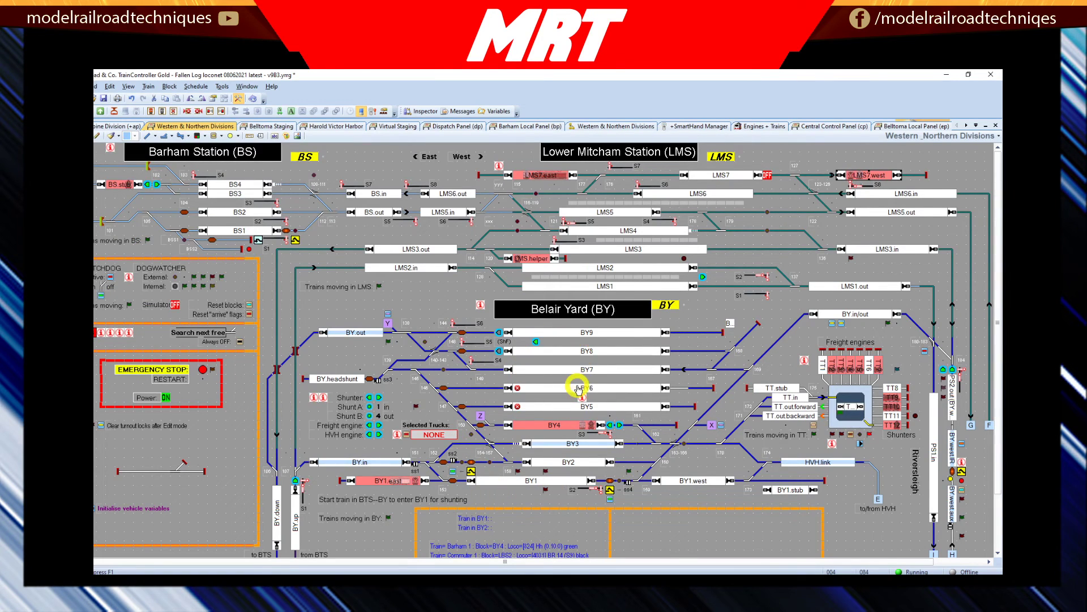
right_click(584, 334)
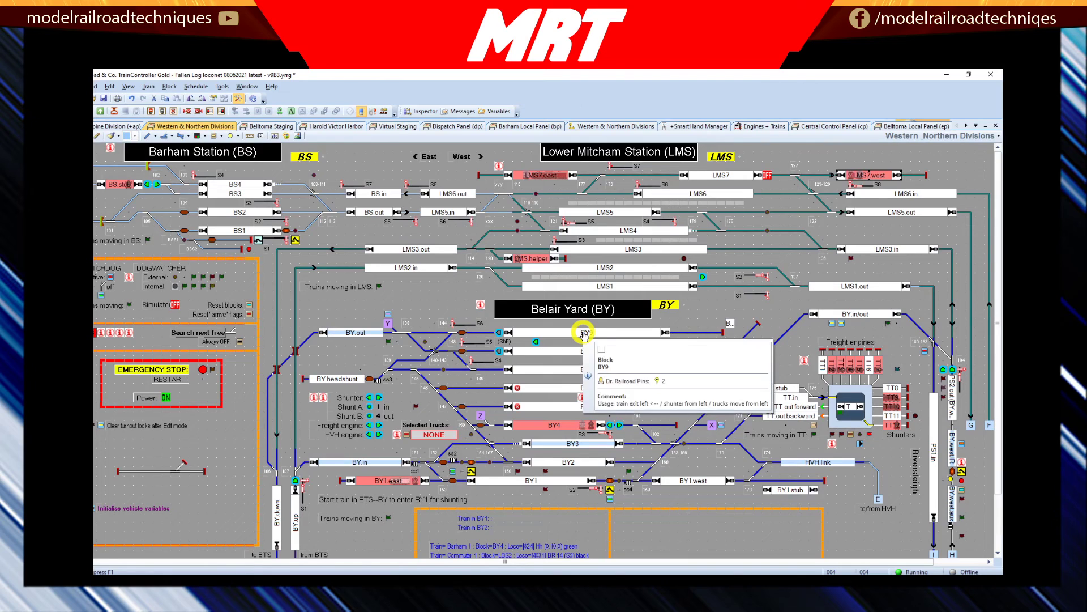
left_click(559, 549)
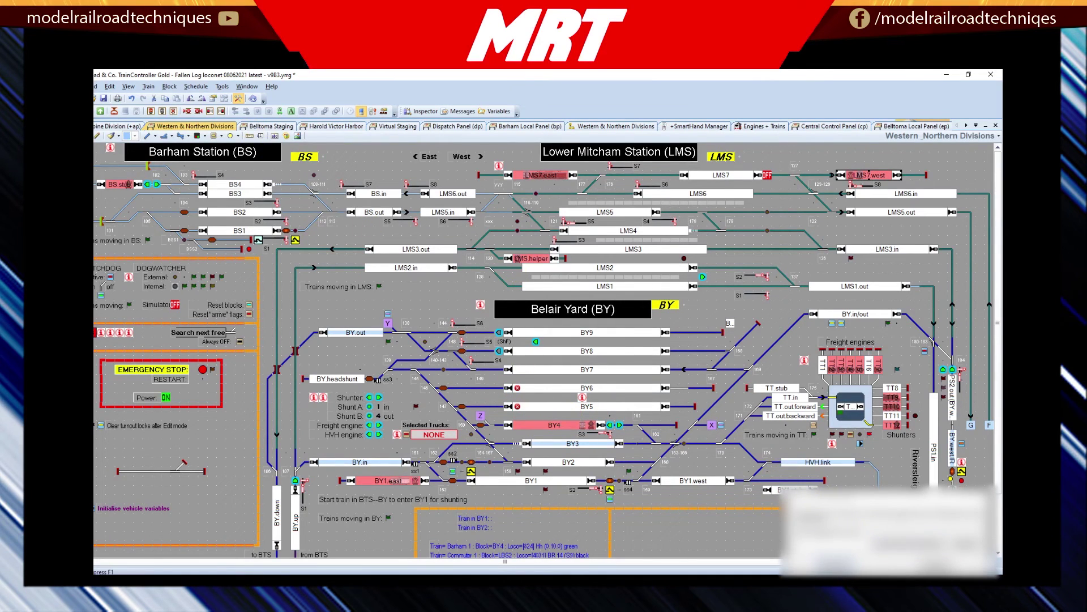
left_click(236, 128)
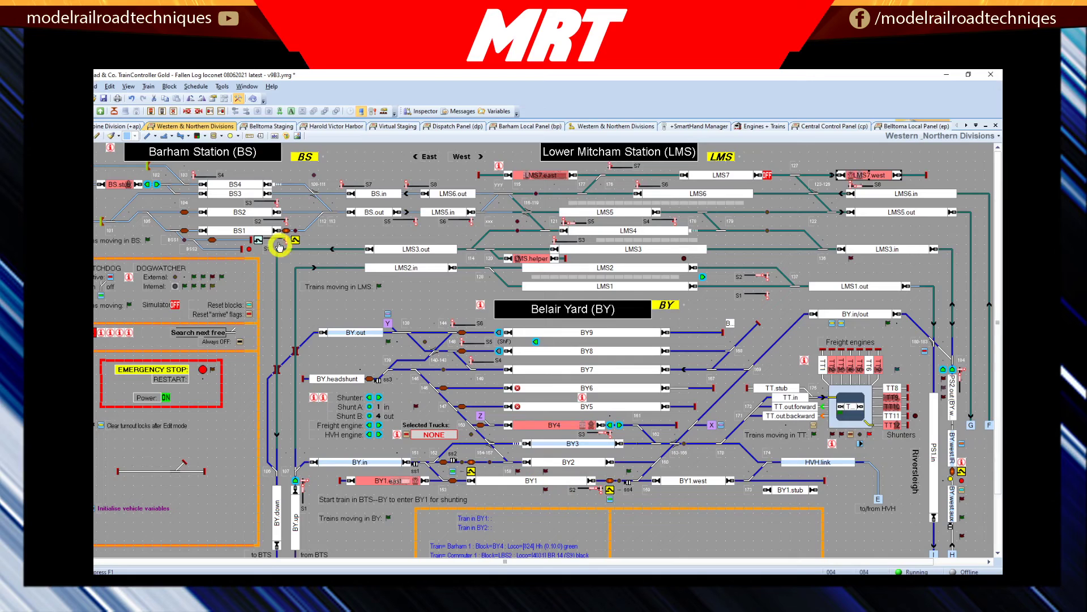
left_click(239, 99)
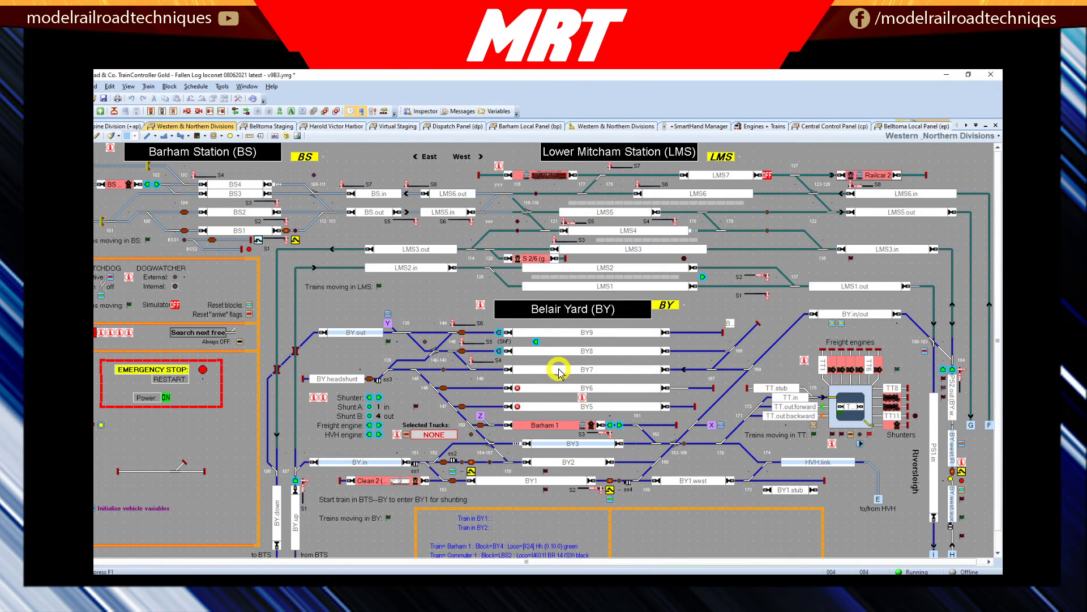
mouse_move(590, 428)
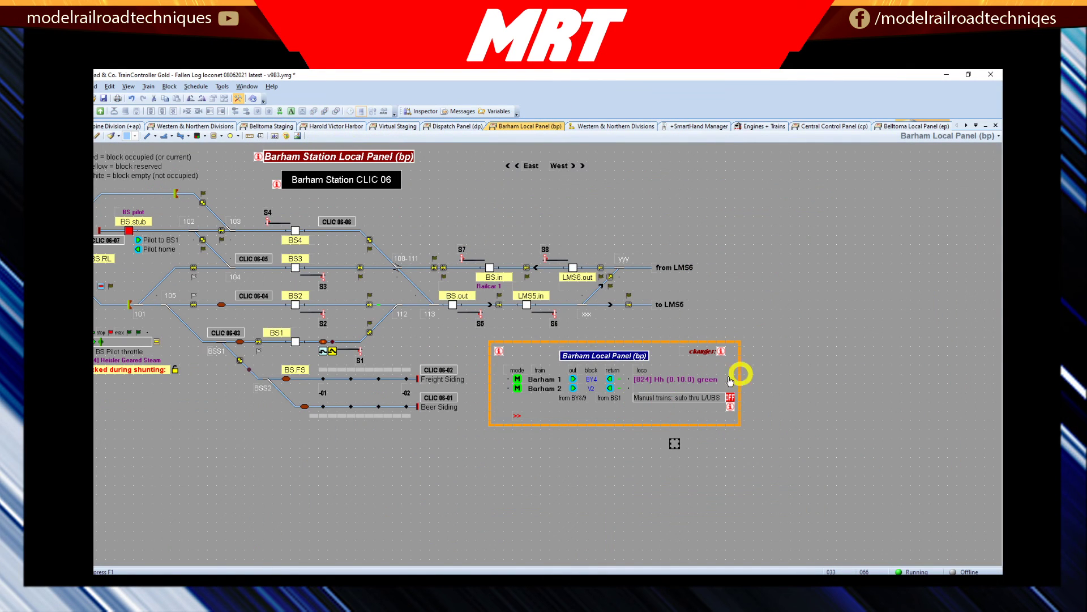
Inspect the variable reference in the loco text element of the Barham 1 row on the Barham Local Panel
double_click(680, 382)
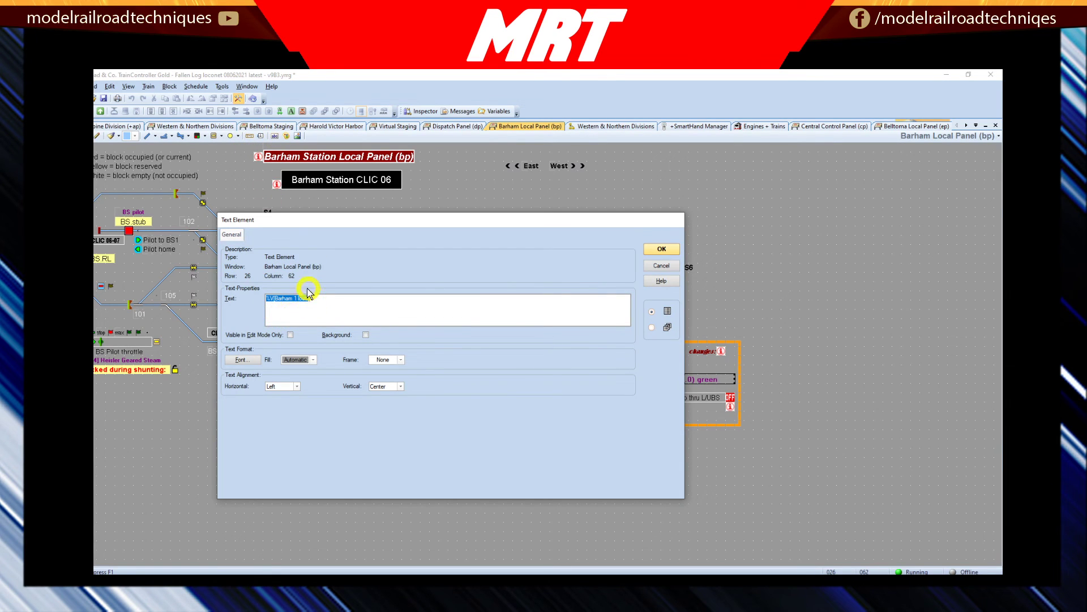
left_click(661, 250)
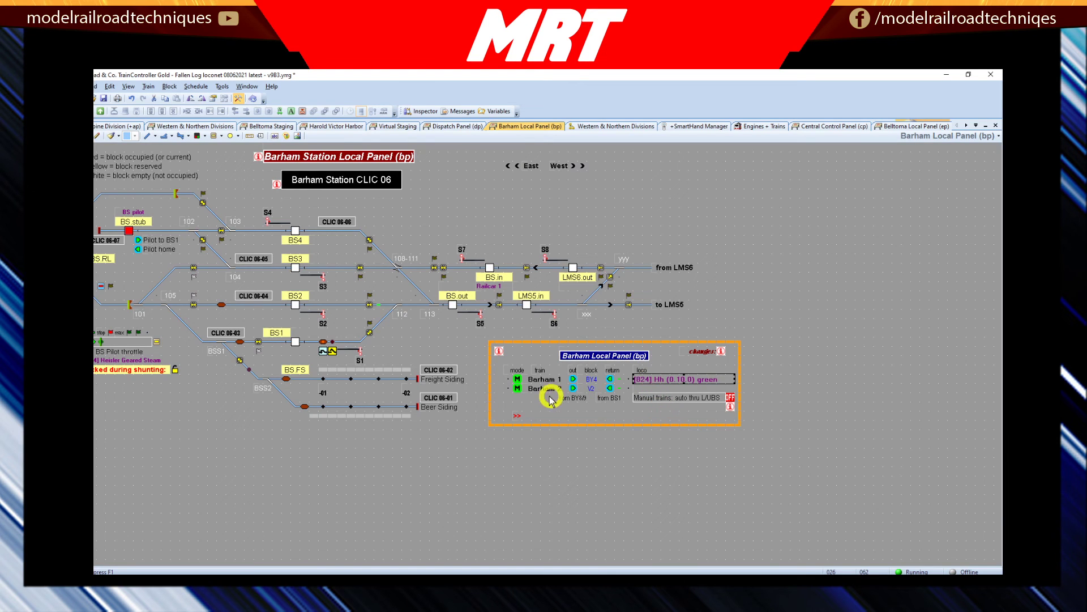
left_click(517, 389)
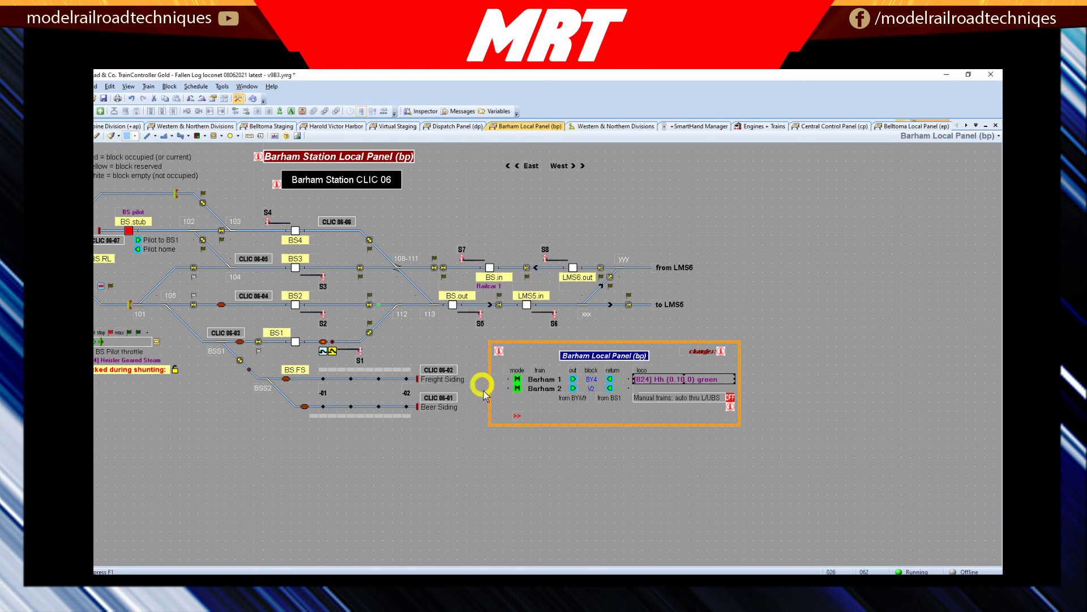
left_click(517, 379)
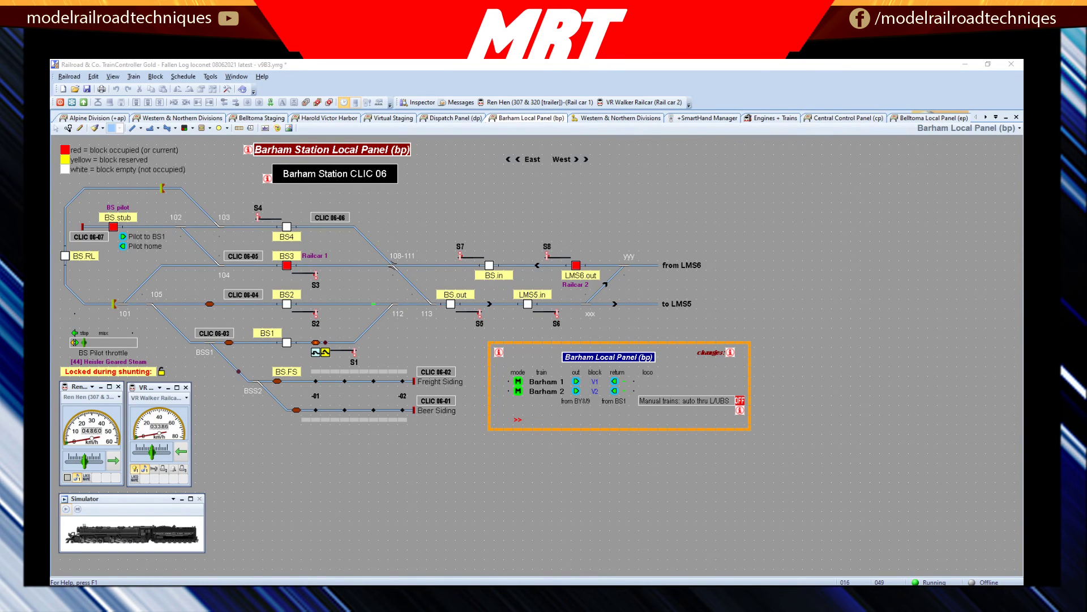
Start the outbound runs of Railcar 1 and Railcar 2 from the Central Control Panel and follow both trains on the Barham Local Panel
left_click(853, 118)
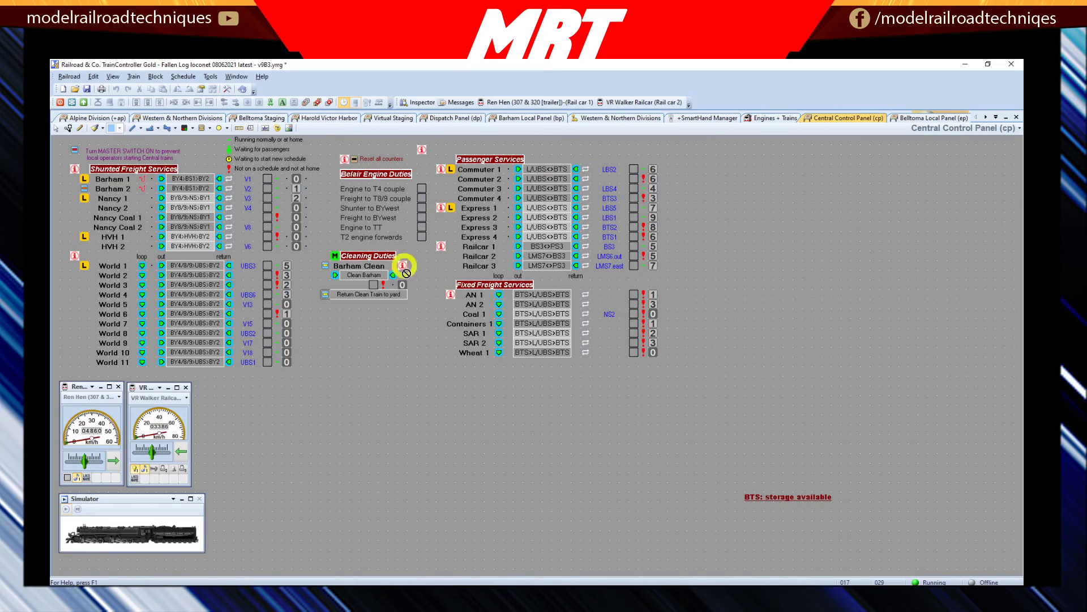
left_click(519, 246)
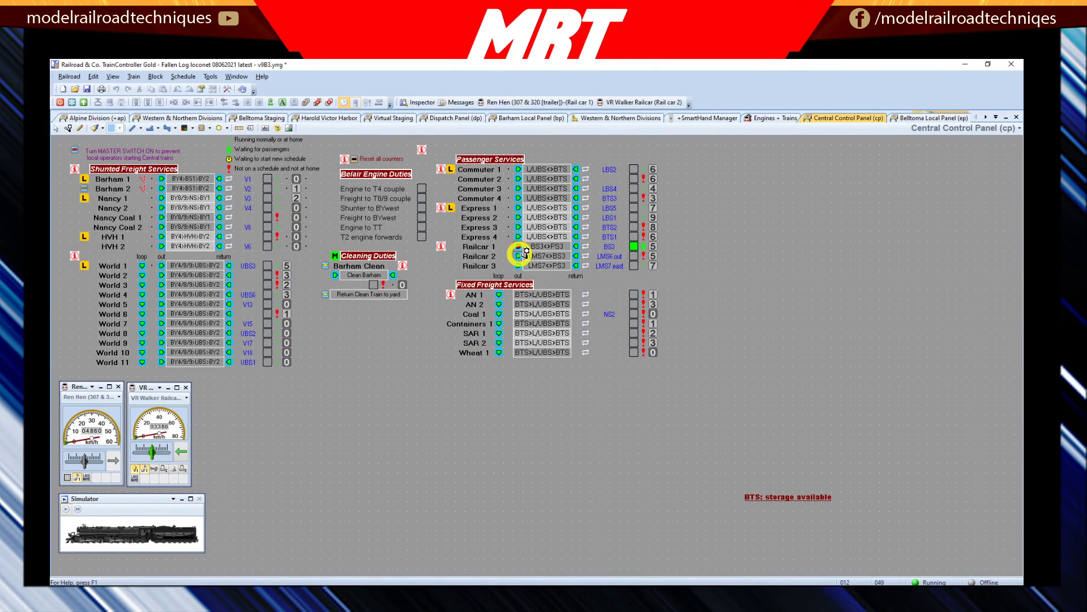
left_click(518, 256)
left_click(520, 117)
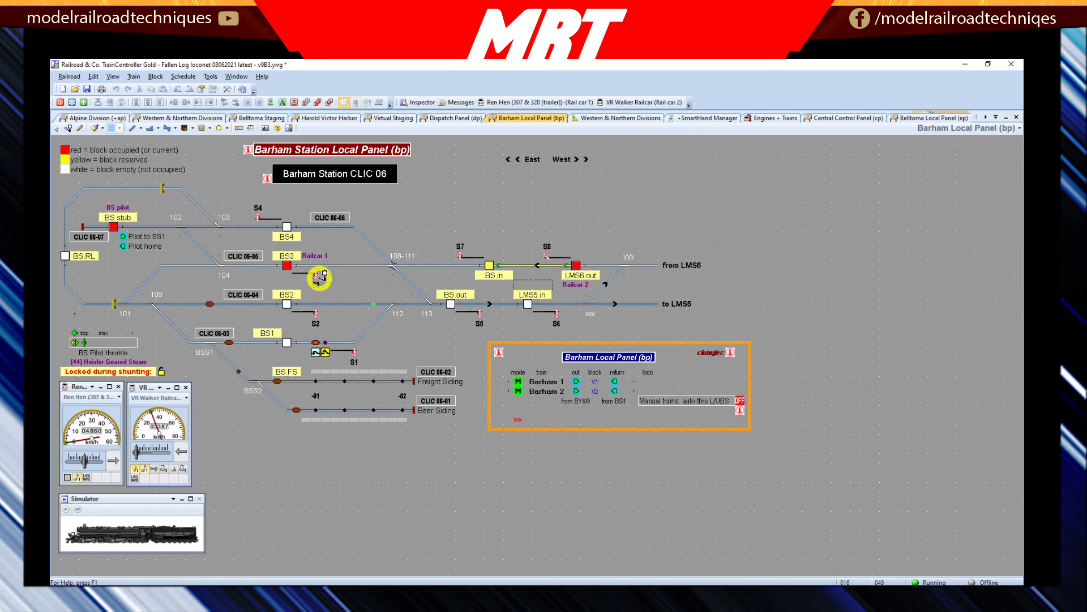
left_click_drag(321, 276, 450, 304)
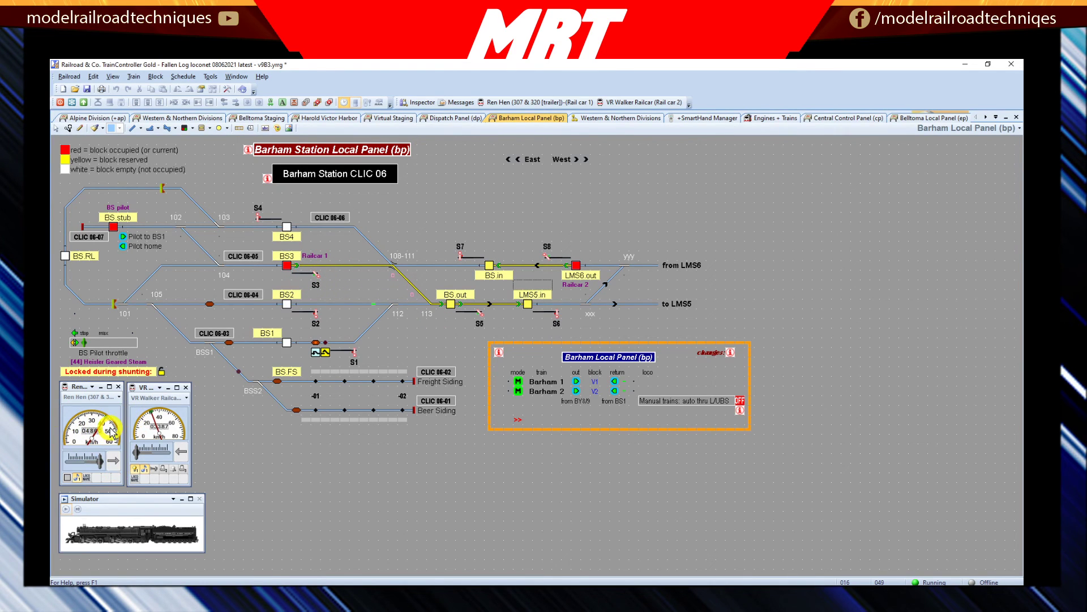
left_click_drag(112, 430, 215, 498)
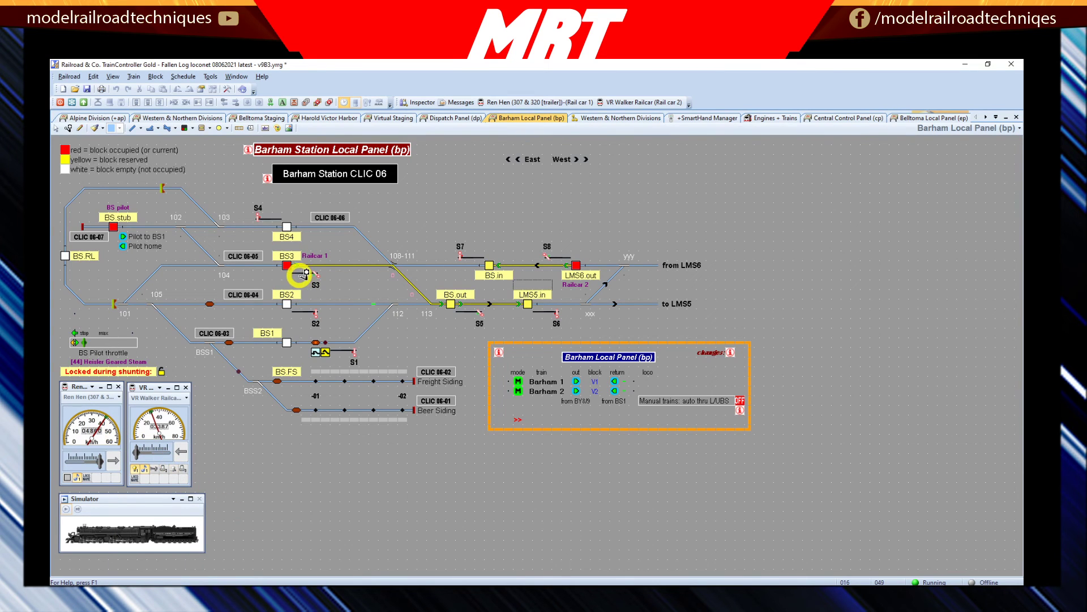
left_click_drag(310, 268, 494, 275)
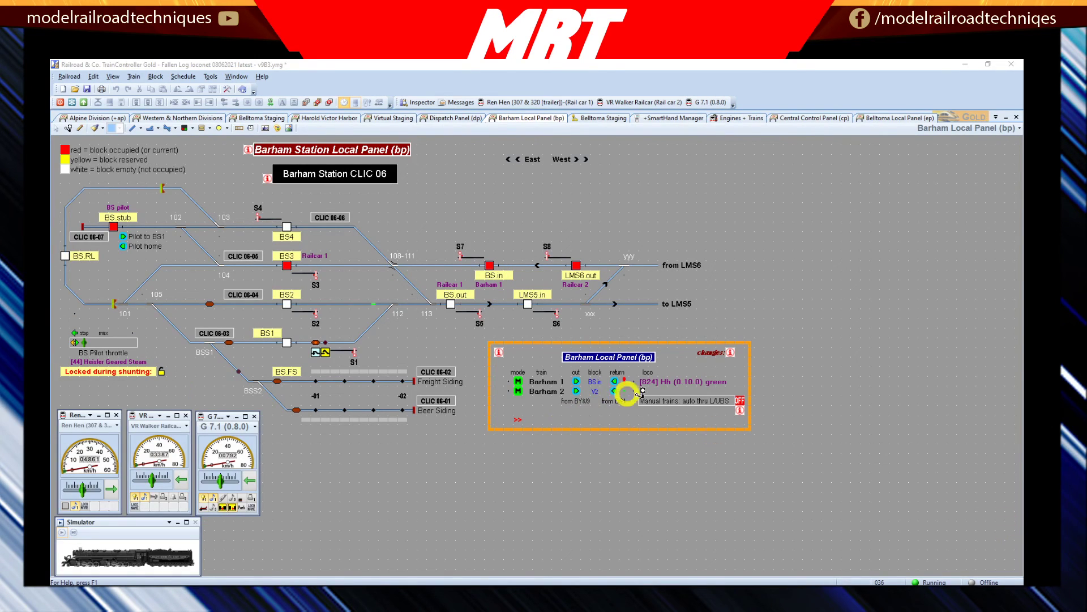
Activate the Barham 1 return control on the Barham Local Panel and trigger Railcar 1 and Railcar 2 outbound again from the Central Control Panel
left_click_drag(721, 391, 603, 320)
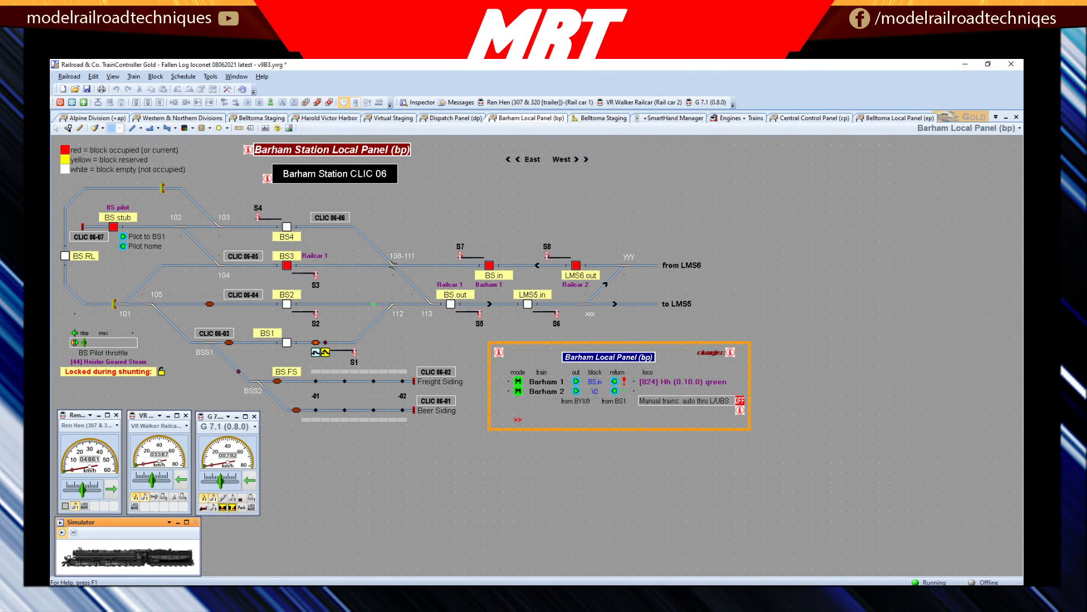
left_click_drag(533, 304, 615, 381)
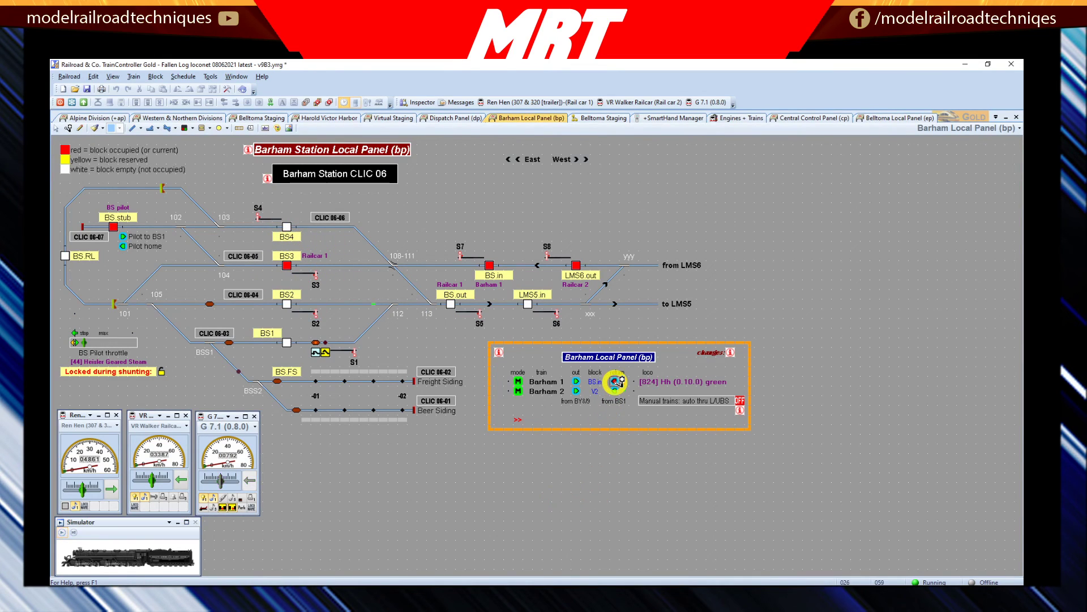
left_click_drag(481, 391, 754, 126)
left_click(791, 121)
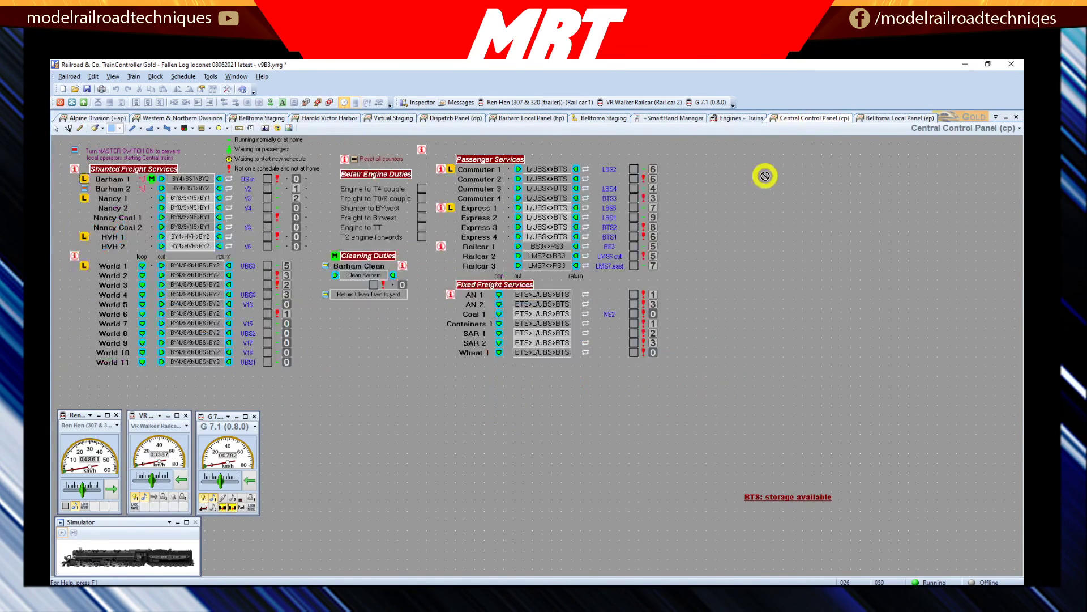
left_click(519, 248)
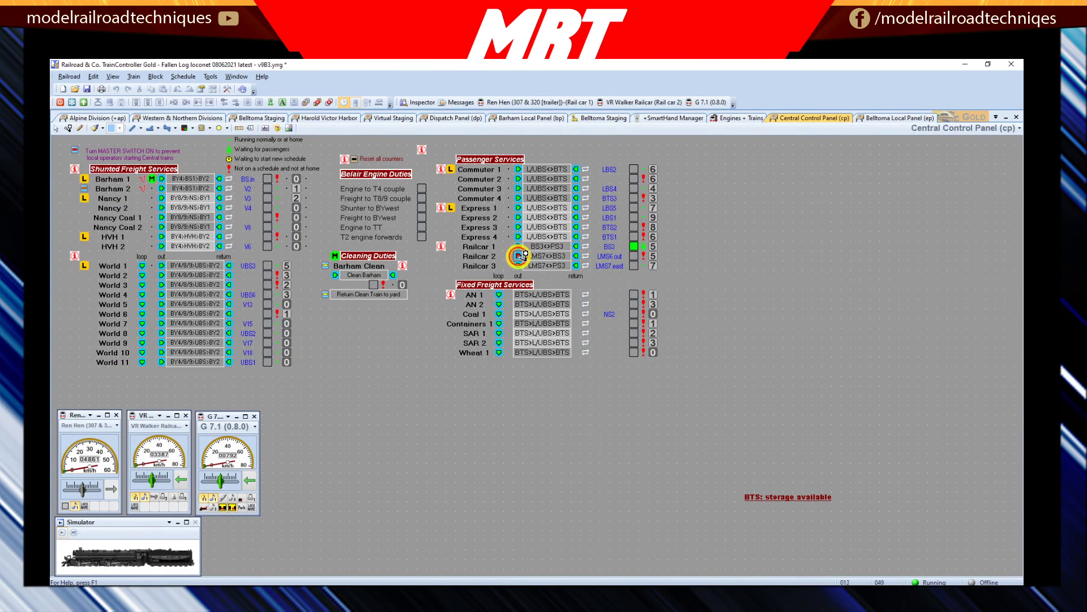
left_click_drag(519, 256, 303, 140)
left_click(512, 119)
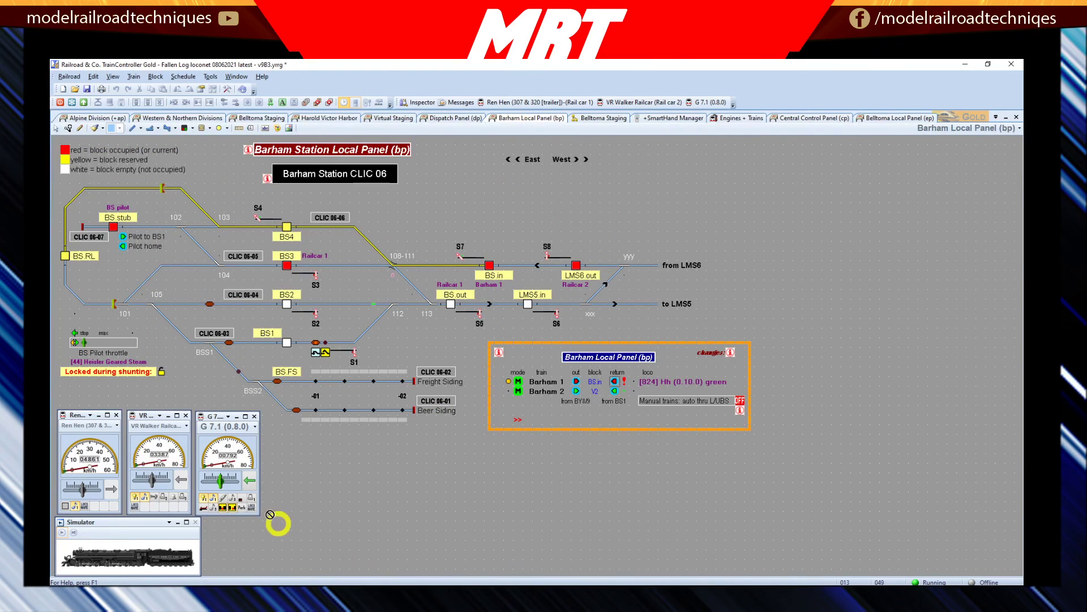
Set the G 7.1 loco's speed to about 38 km/h and follow the train names from block to block on the Barham Local Panel
left_click_drag(220, 480, 214, 482)
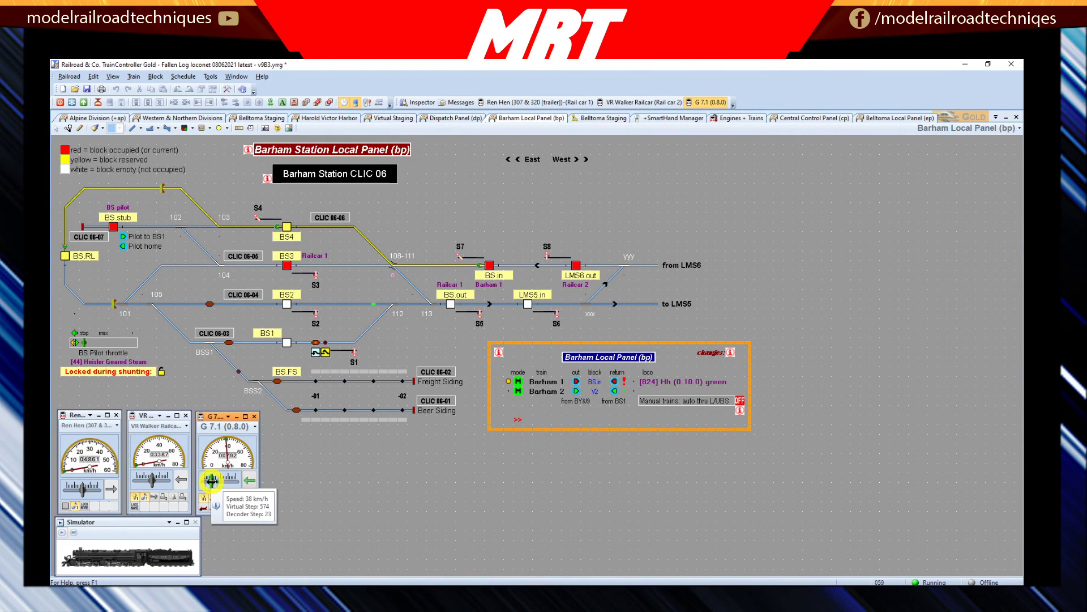
left_click_drag(235, 425, 361, 518)
left_click_drag(168, 425, 64, 453)
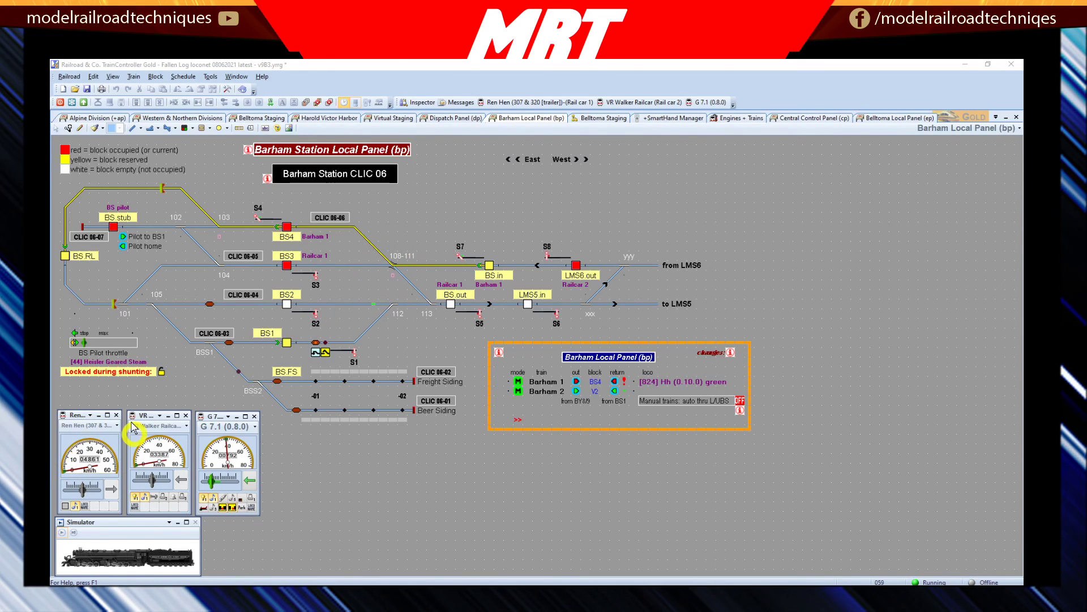
left_click_drag(134, 429, 279, 490)
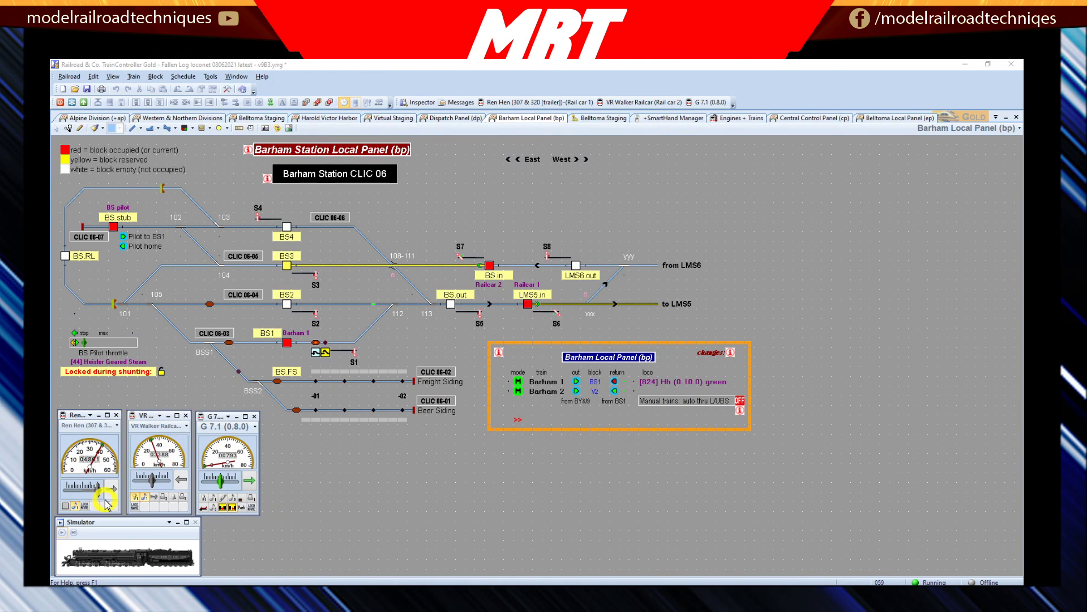
left_click_drag(256, 382, 478, 426)
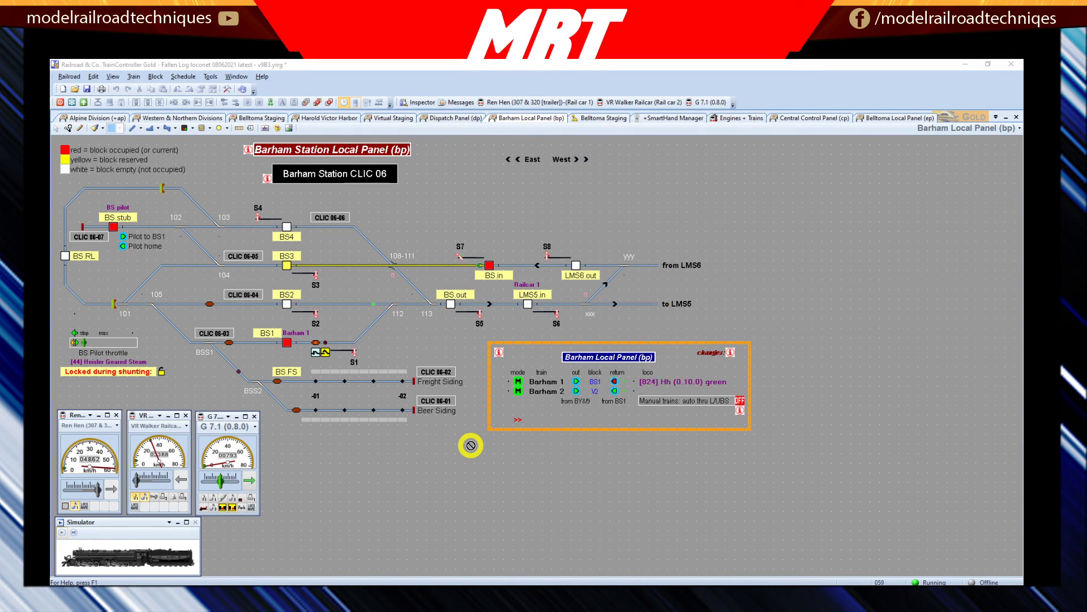
left_click_drag(470, 445, 505, 487)
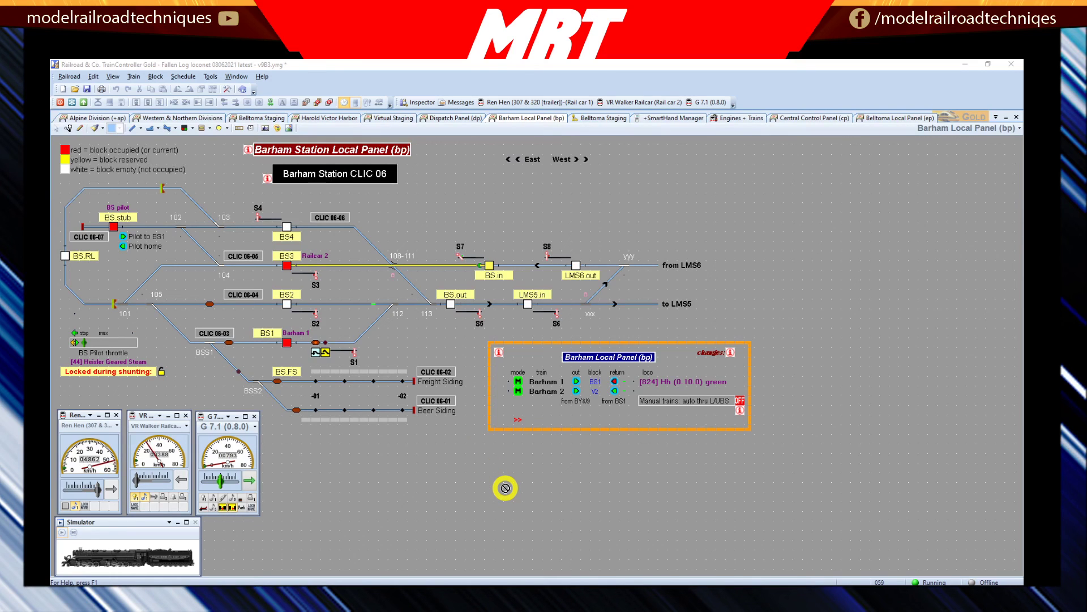
left_click_drag(505, 488, 519, 486)
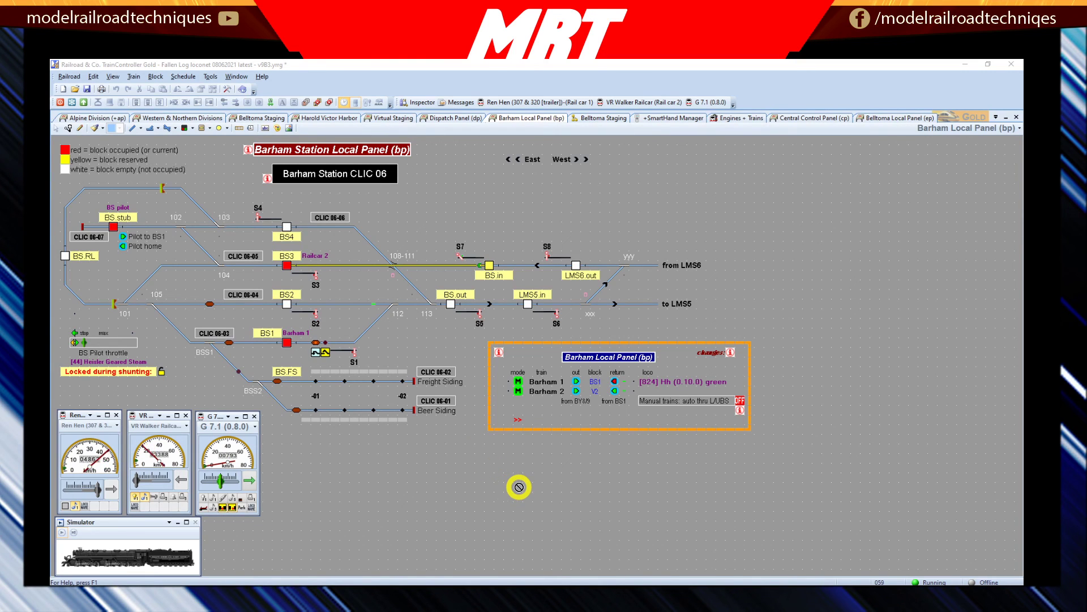